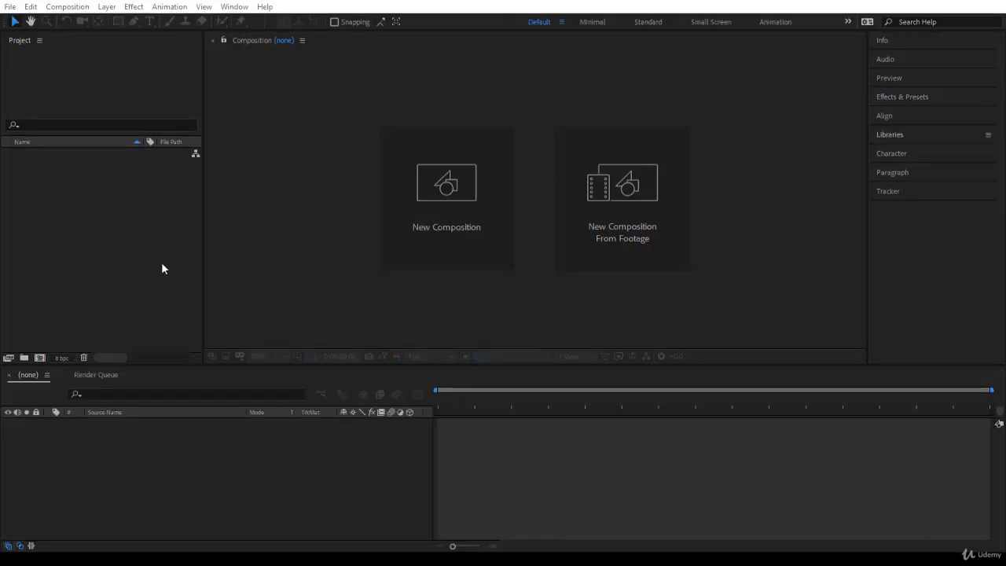
Open the Marie Lou Photographer project from the AE - Projects folder
click(8, 7)
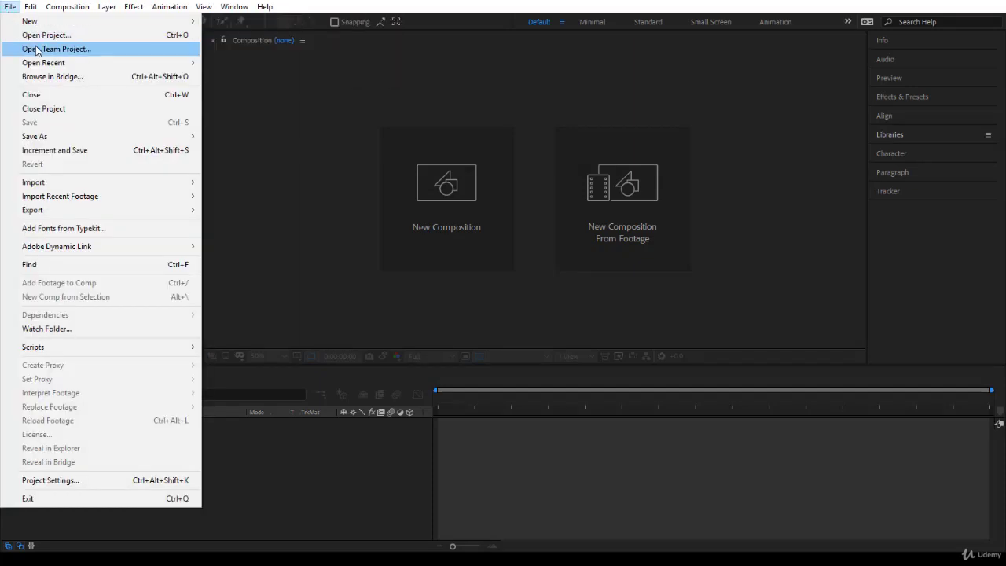
click(39, 38)
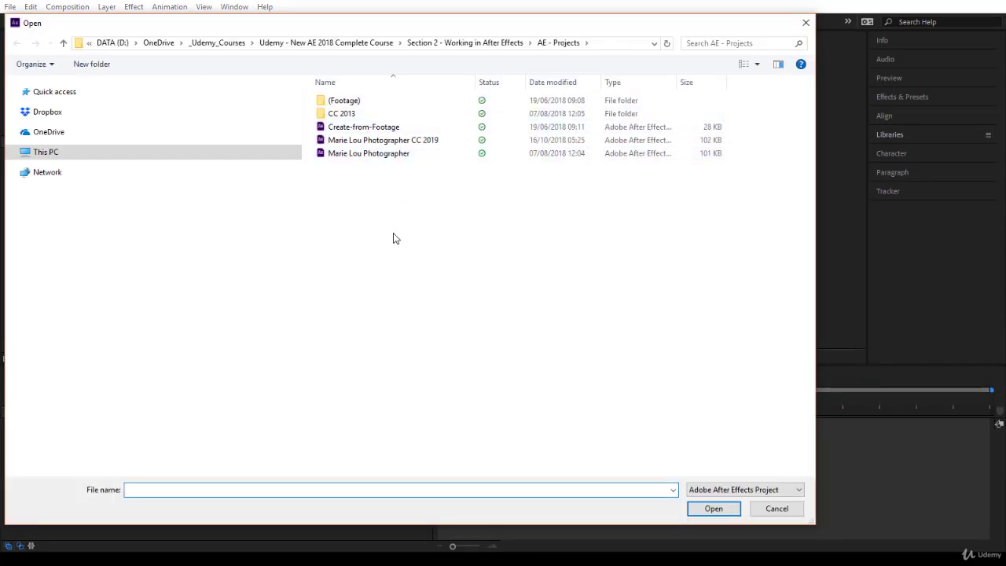
click(405, 154)
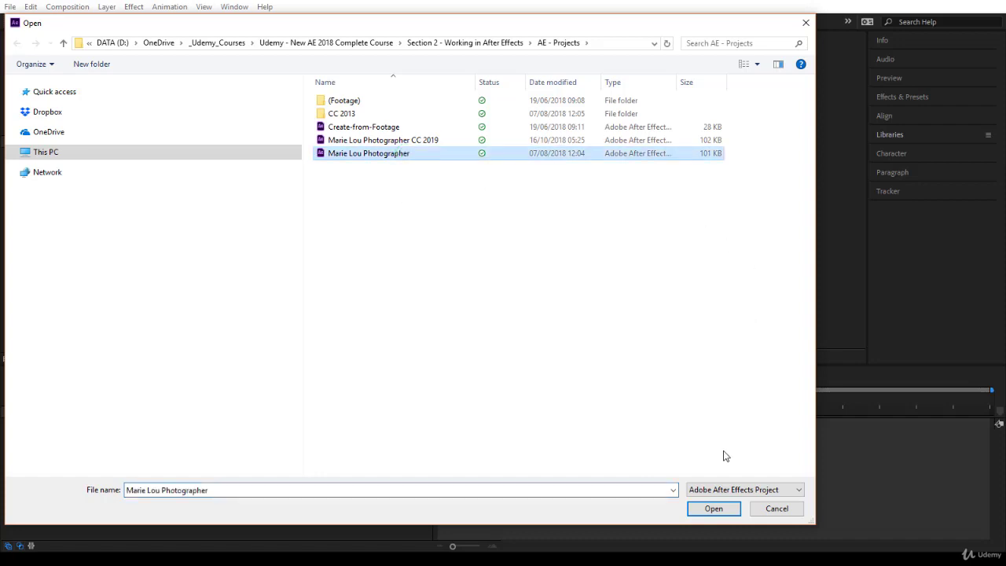
click(713, 509)
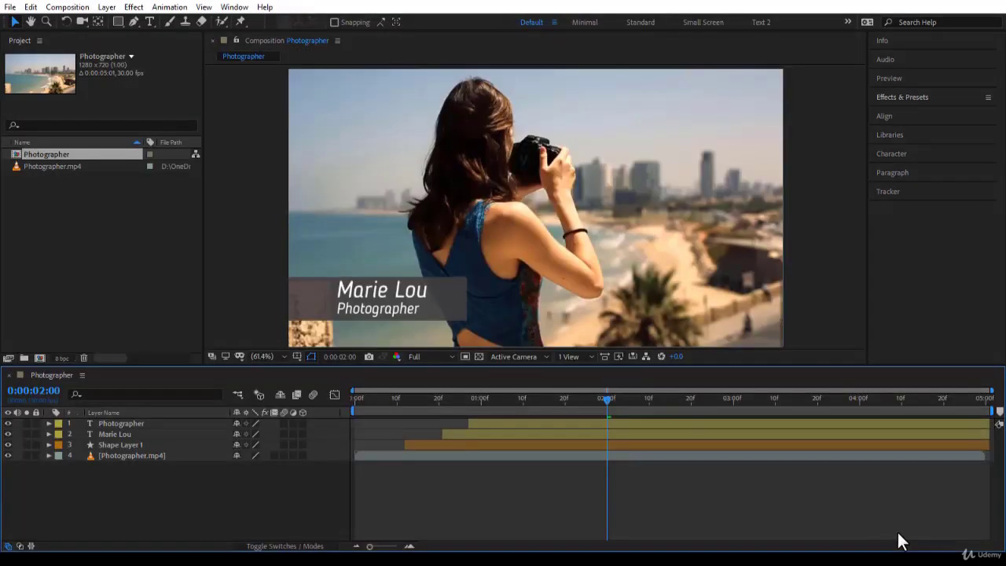
Preview the Photographer composition in the viewer, stopping playback at 0:00:01:08
click(797, 268)
key(space)
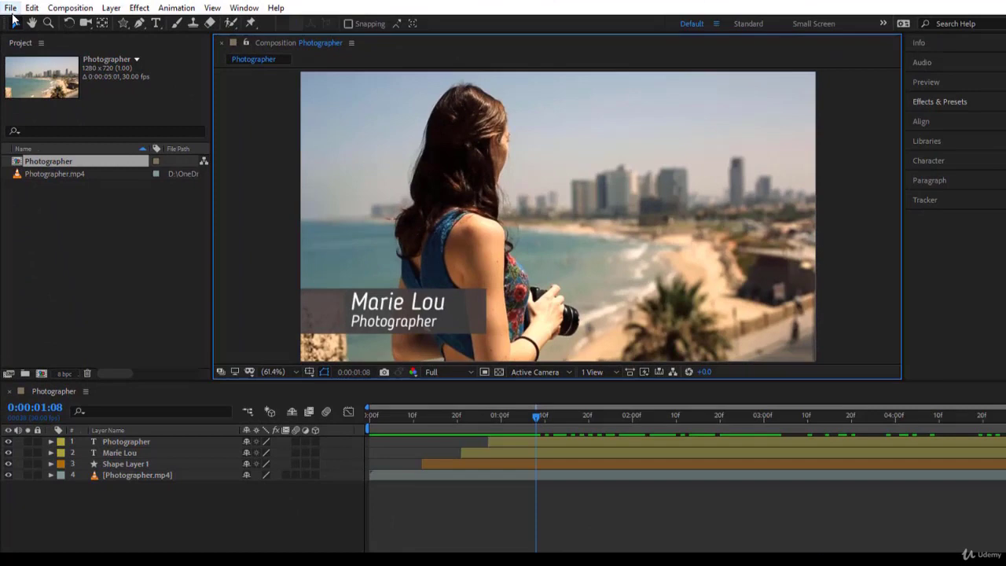
Browse the File menu's Export and Save As entries, then move across to the Help menu
click(11, 10)
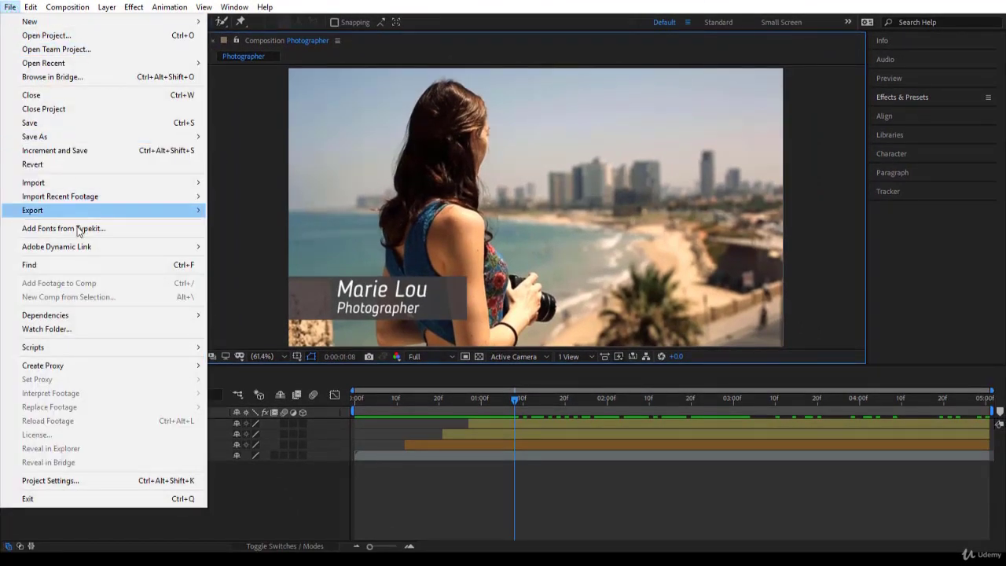
mouse_move(96, 137)
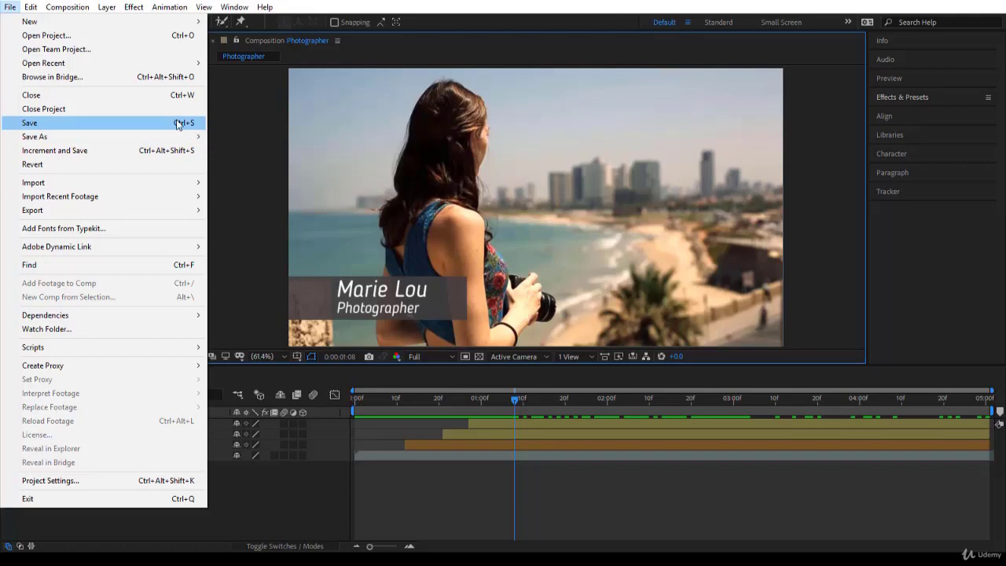
mouse_move(68, 7)
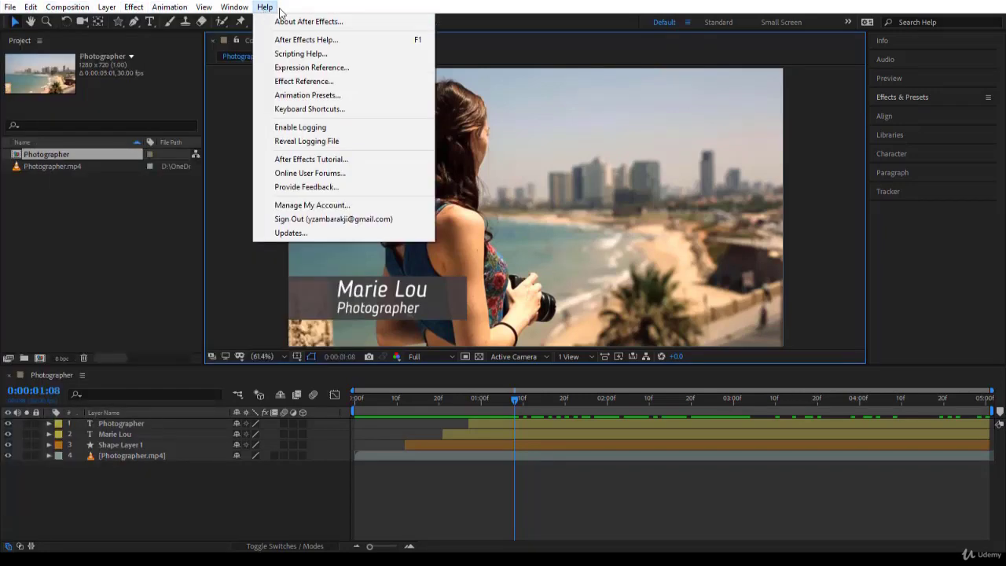
Close the Help menu and drag the Photographer frame around the viewer with the Hand tool
click(523, 9)
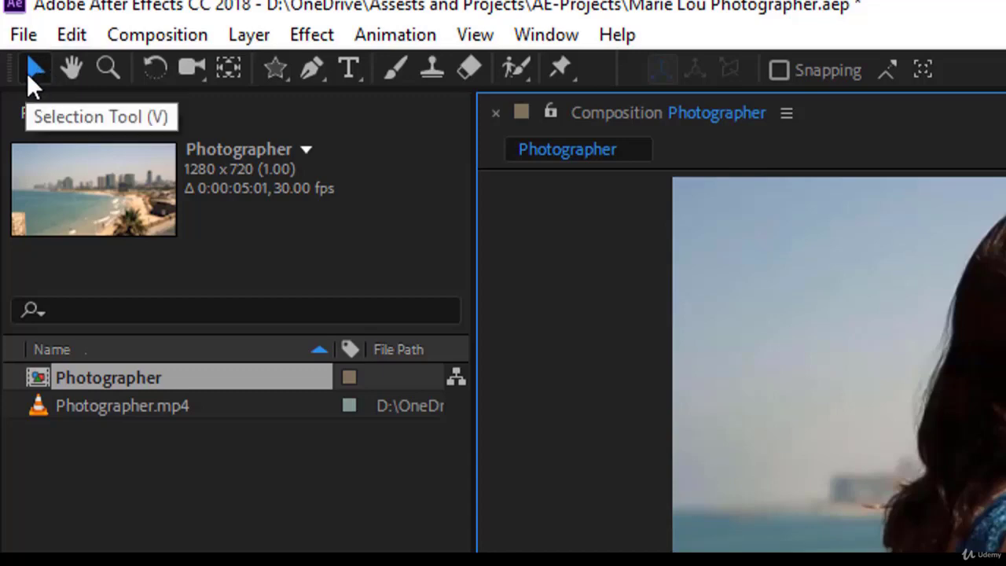
click(71, 69)
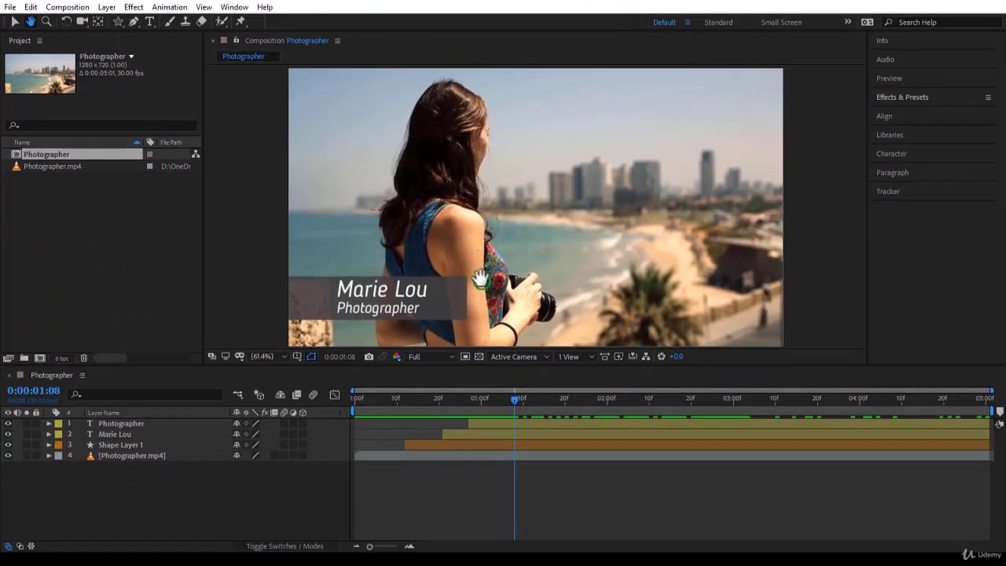
drag(710, 339, 590, 328)
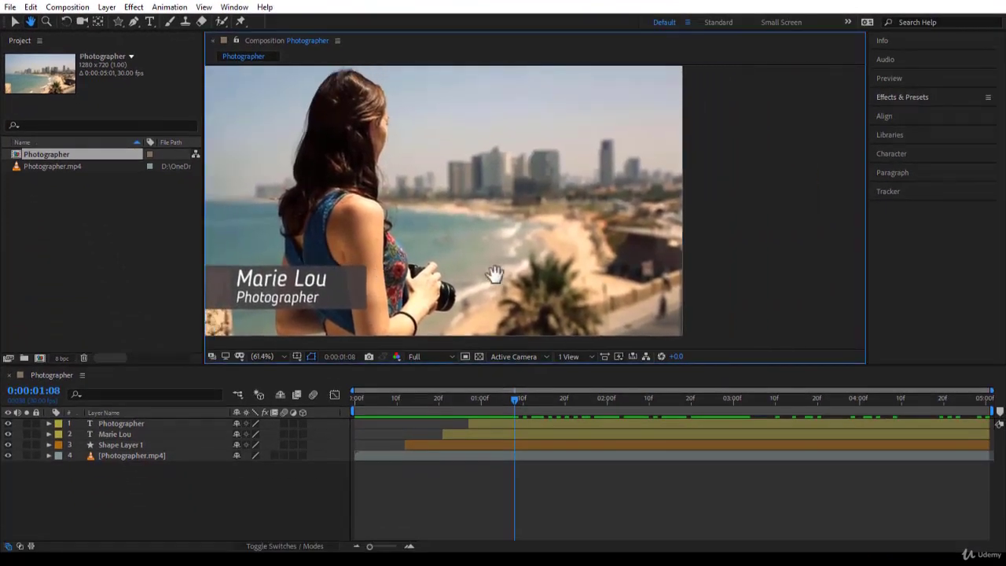
drag(494, 274, 468, 281)
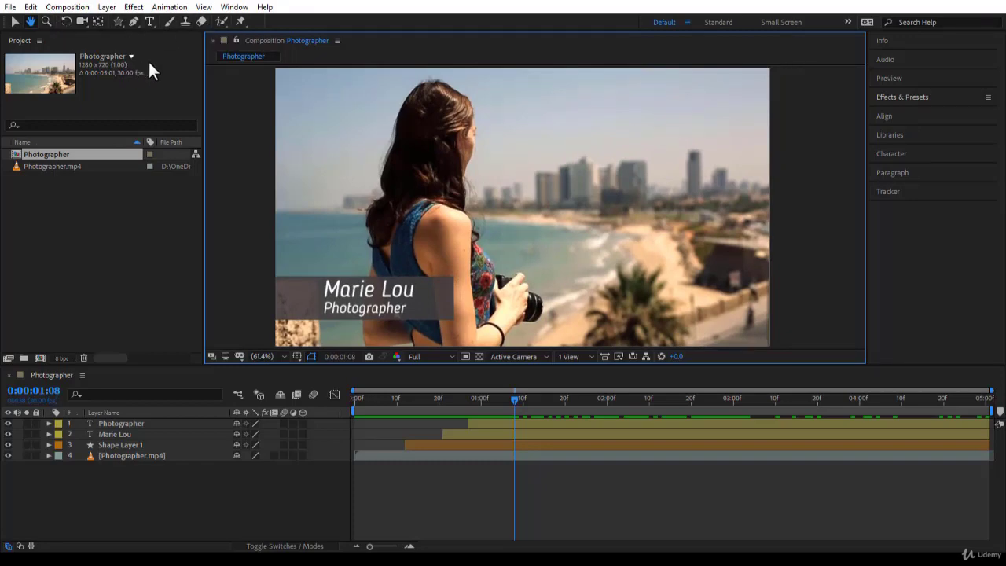
Try the Zoom tool, then pick Rectangle from the shape tools list
click(44, 21)
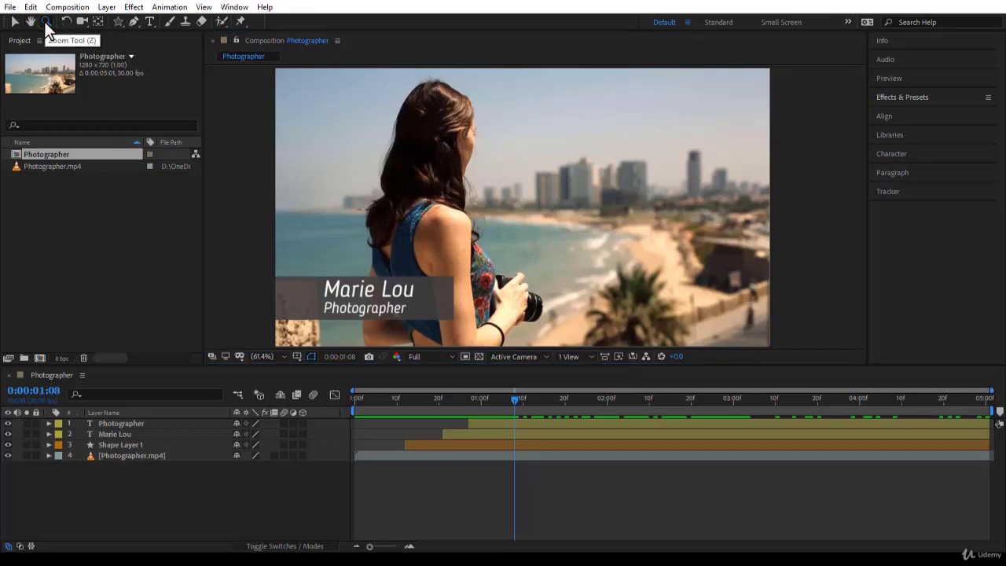
click(119, 21)
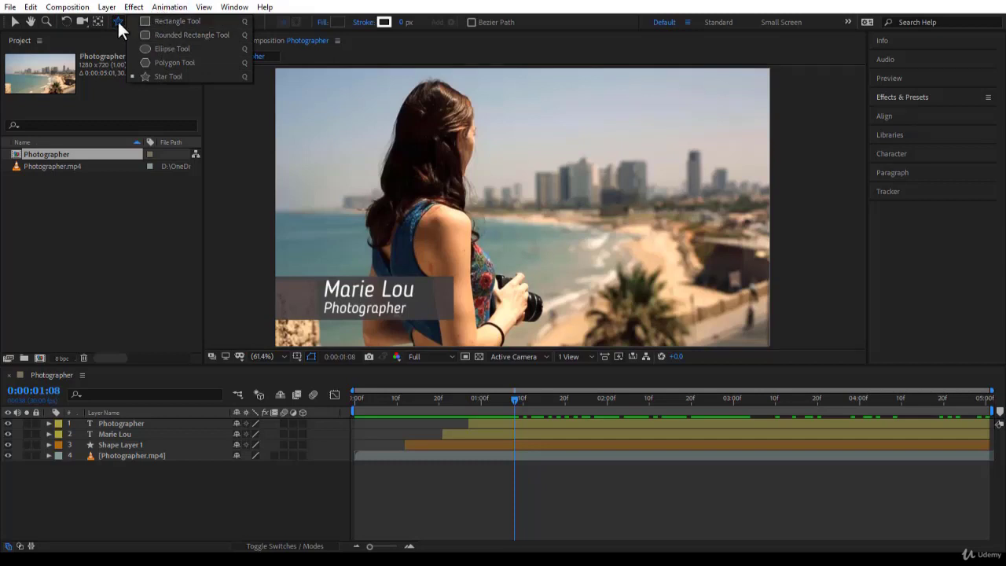
click(118, 22)
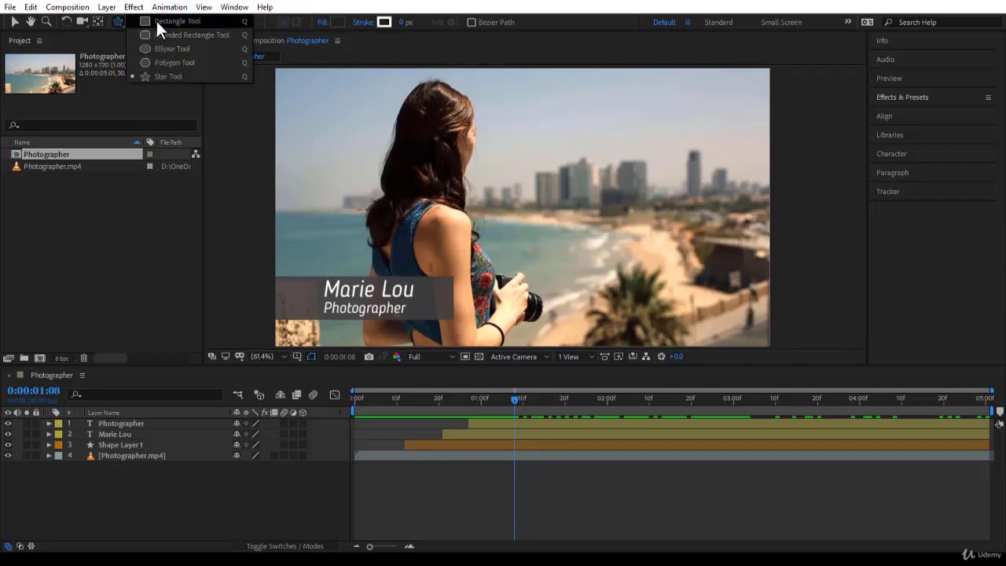
click(155, 21)
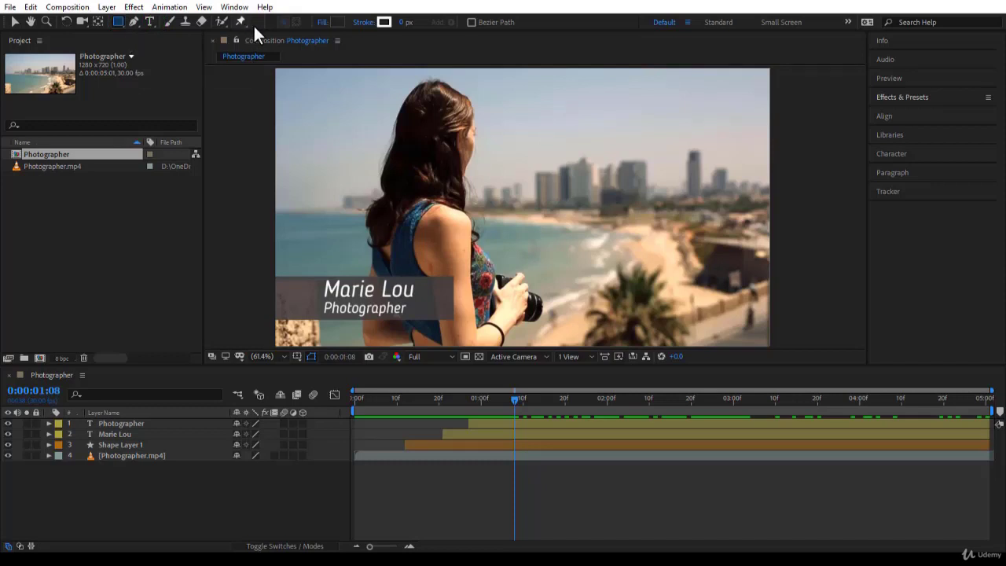
Switch between the Type and Rectangle tools and view the Type tool's Horizontal/Vertical options
click(149, 22)
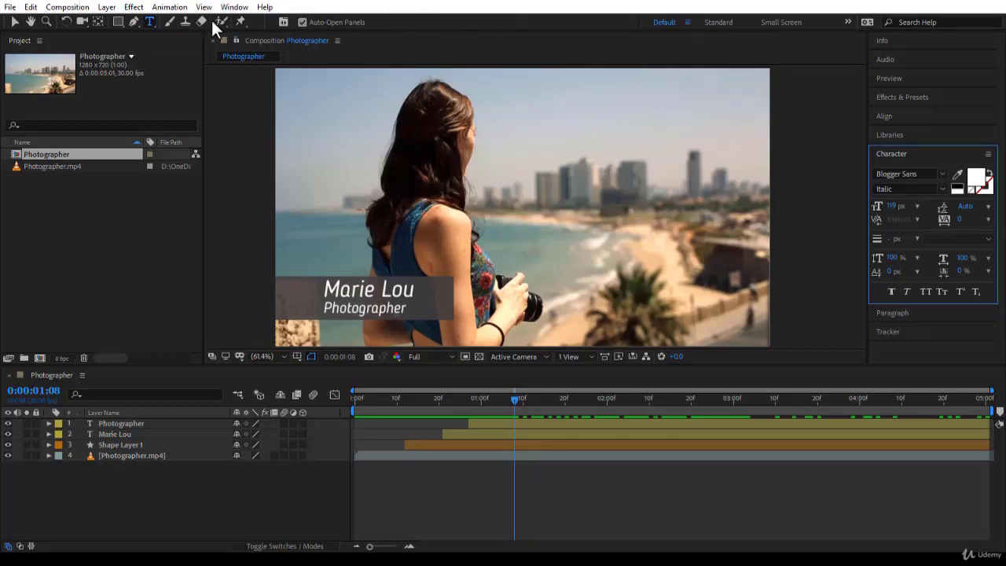
click(120, 22)
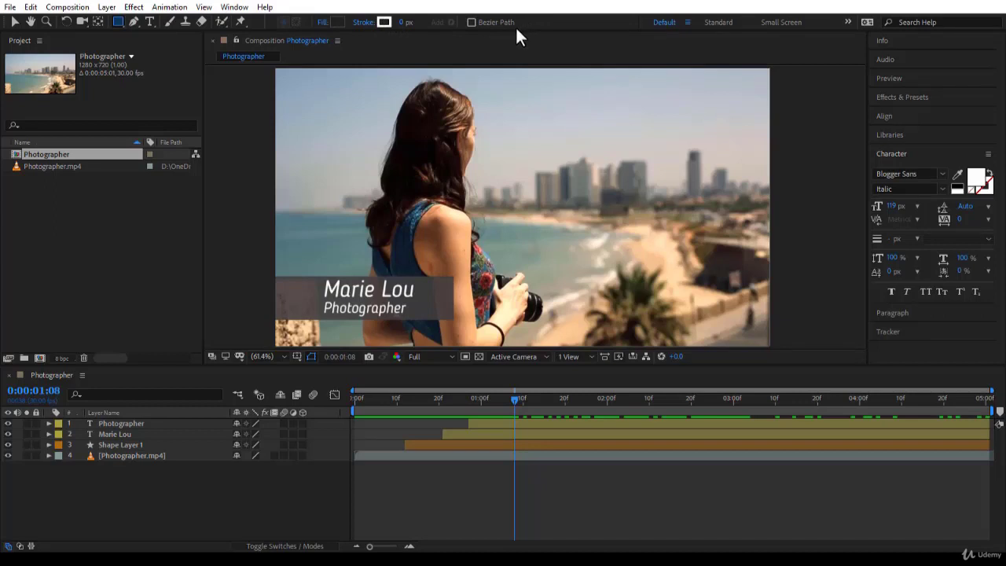
click(153, 20)
drag(153, 22, 223, 35)
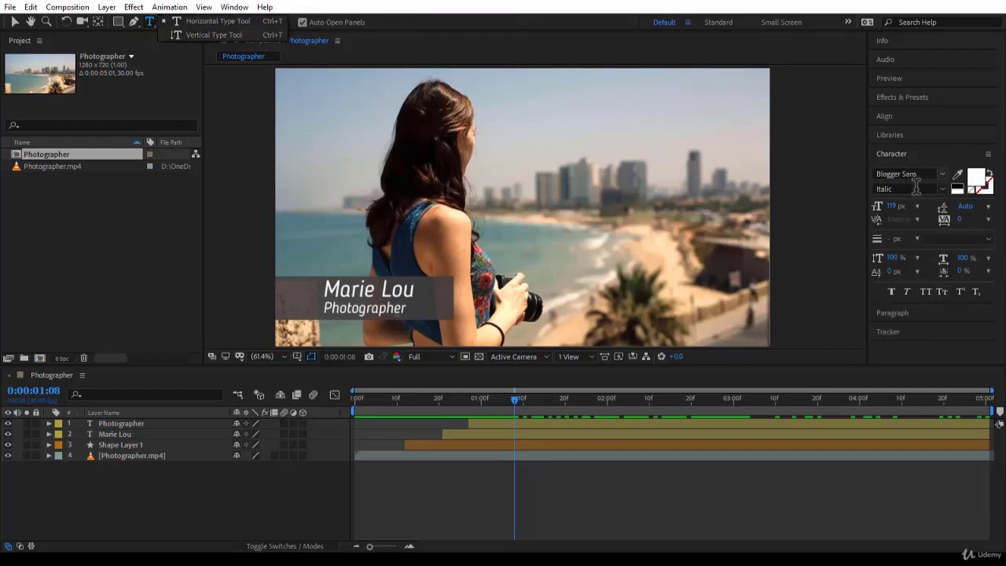
click(370, 26)
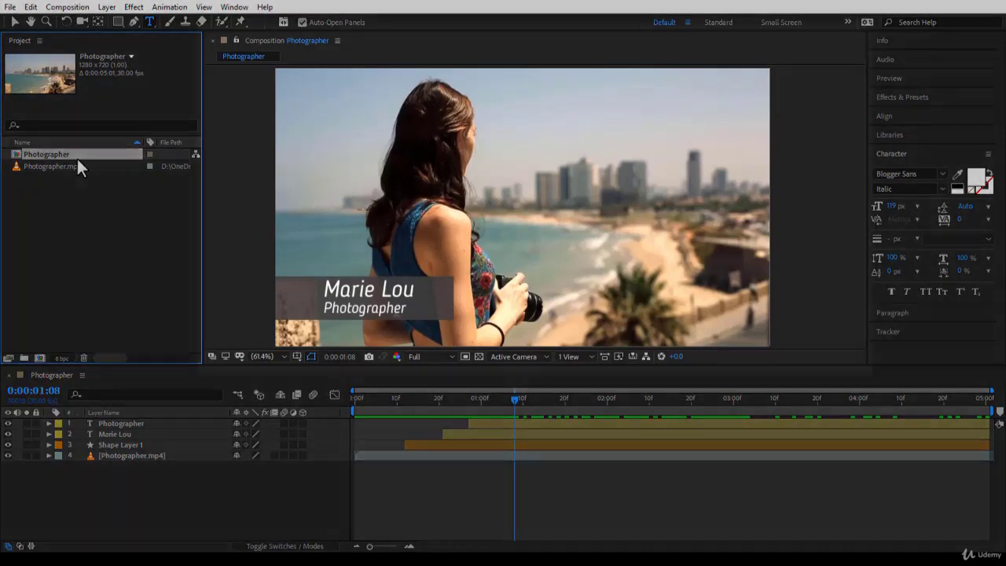
click(15, 21)
click(259, 132)
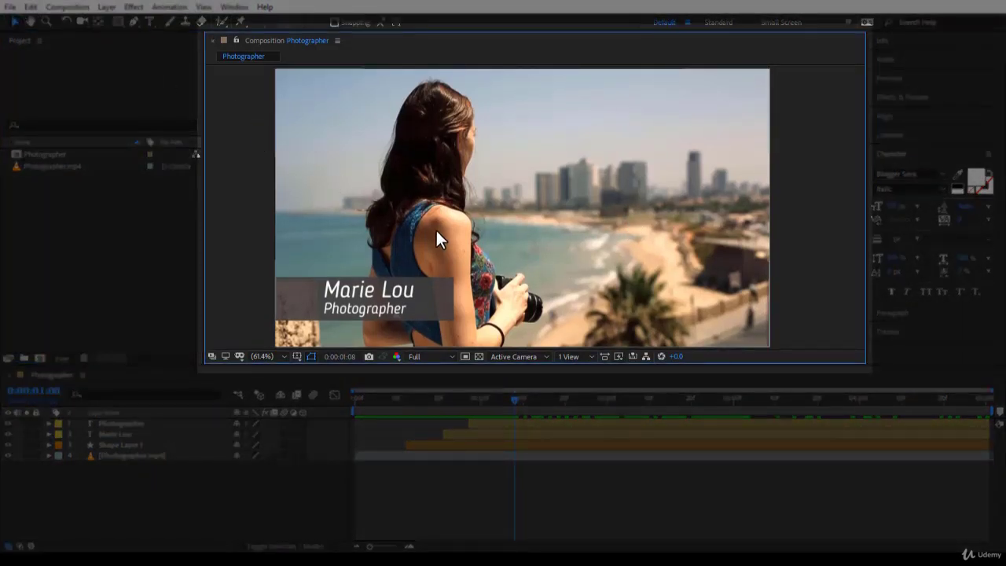
click(310, 44)
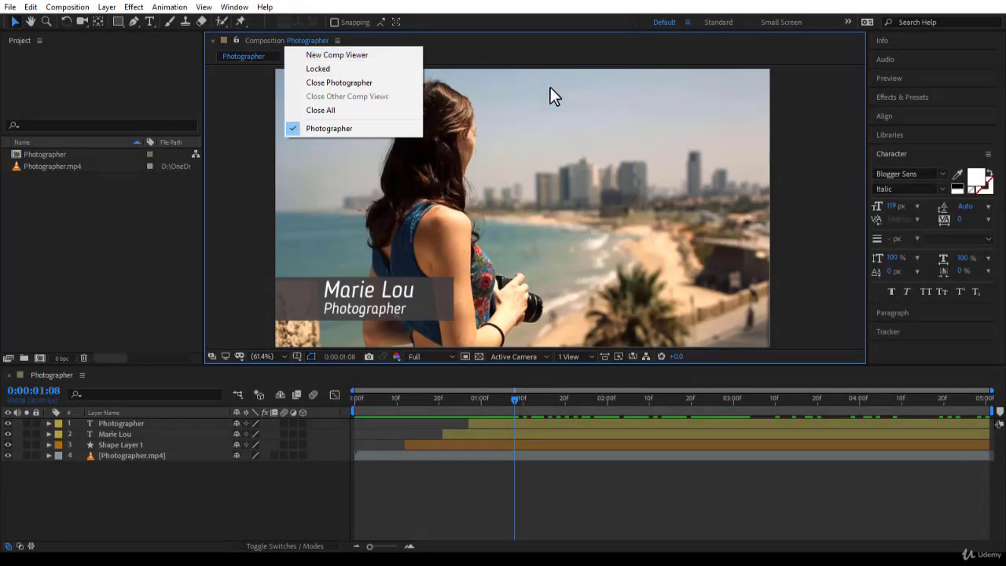
click(338, 41)
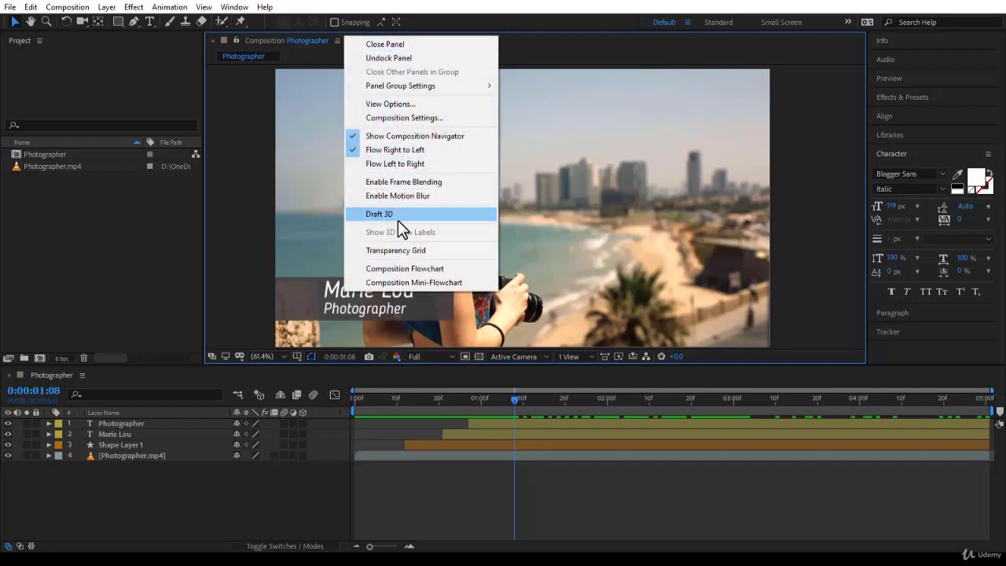
click(251, 90)
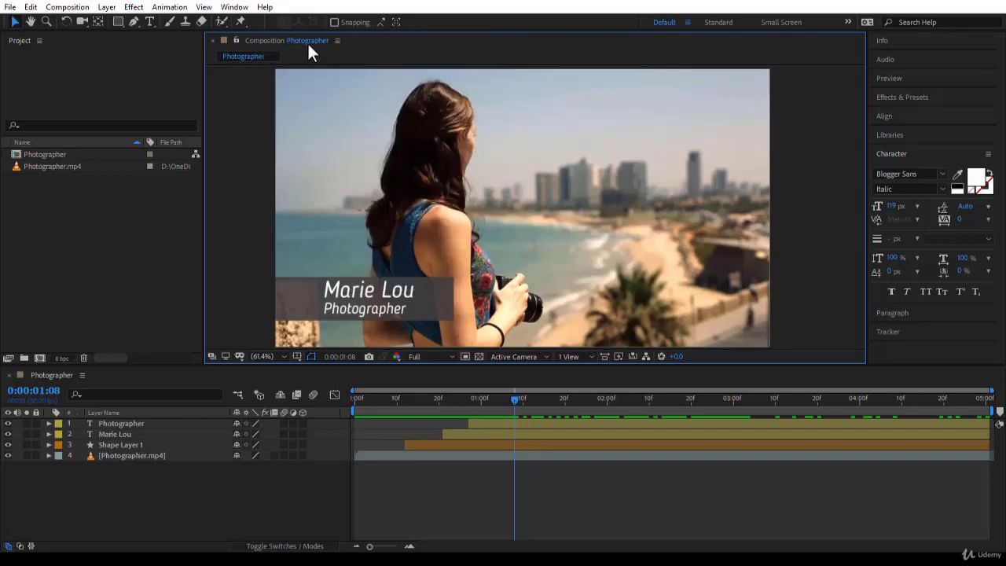
click(262, 61)
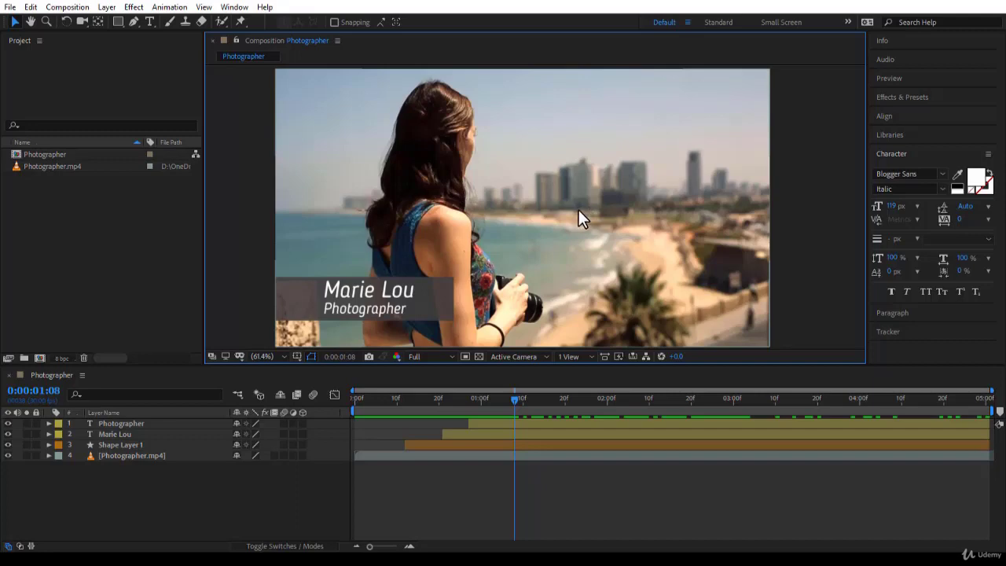
click(433, 372)
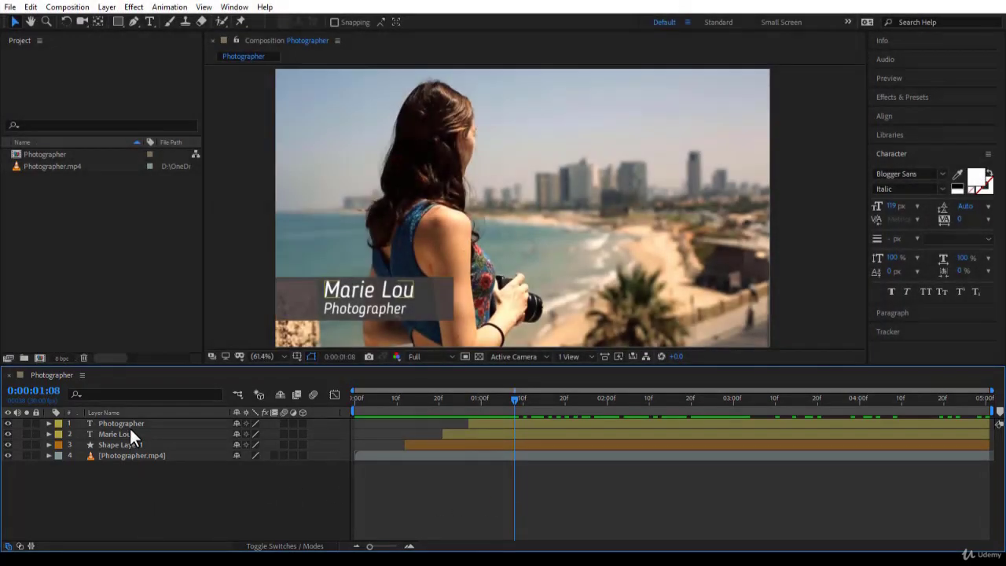
Select the Photographer, Marie Lou, Shape Layer 1 and Photographer.mp4 layers one by one
click(129, 425)
click(127, 433)
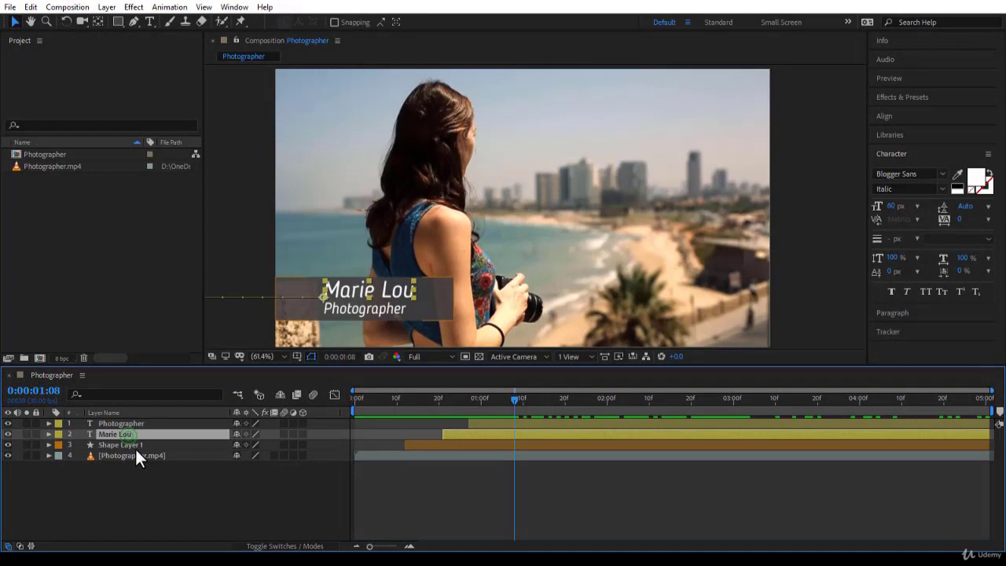
click(138, 445)
click(139, 455)
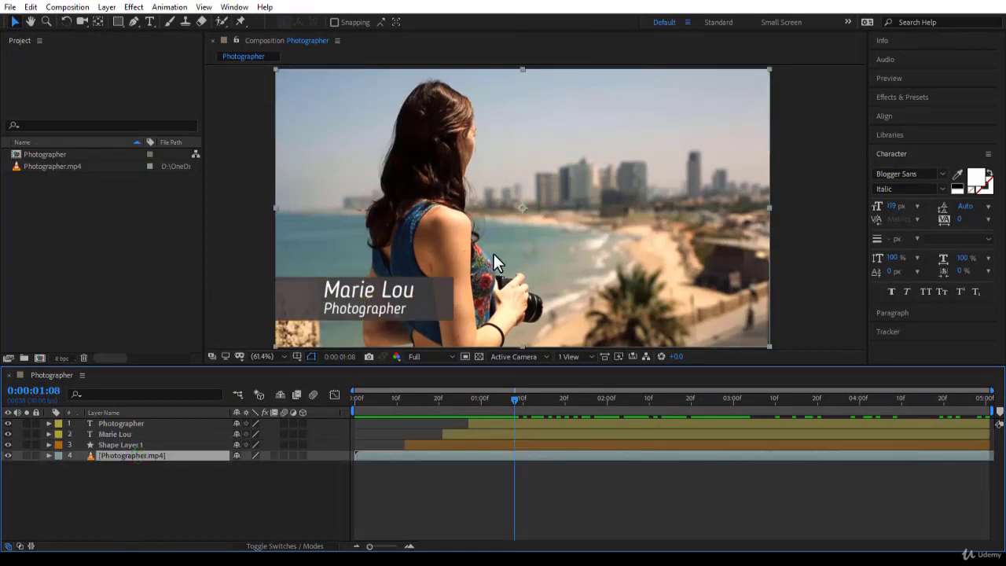
click(154, 445)
click(150, 434)
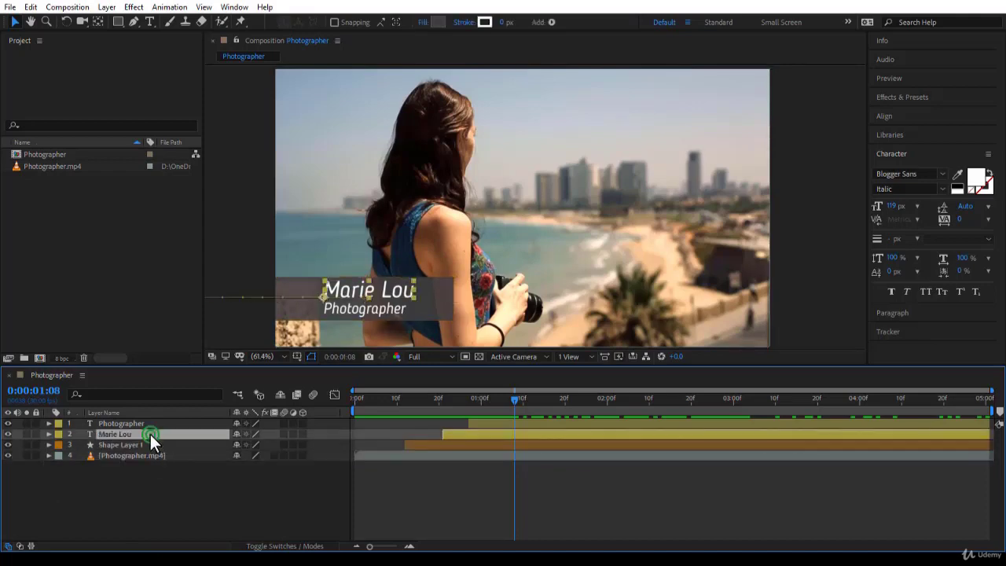
click(150, 423)
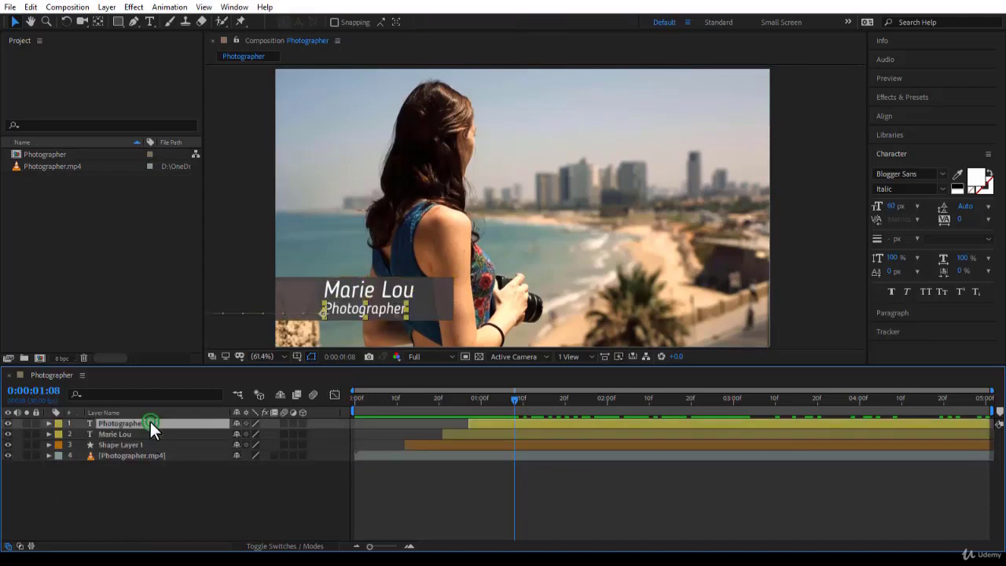
click(168, 490)
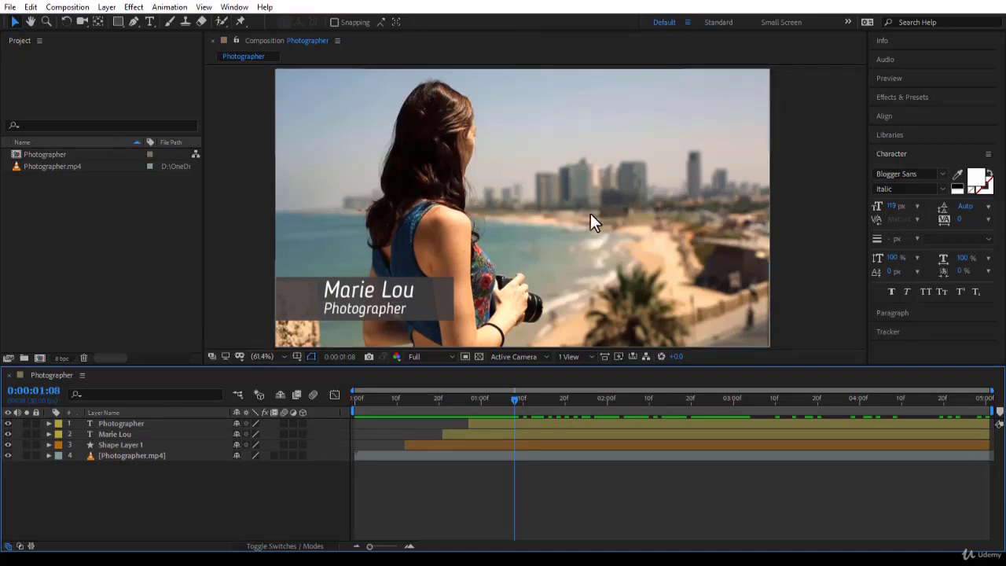
click(129, 423)
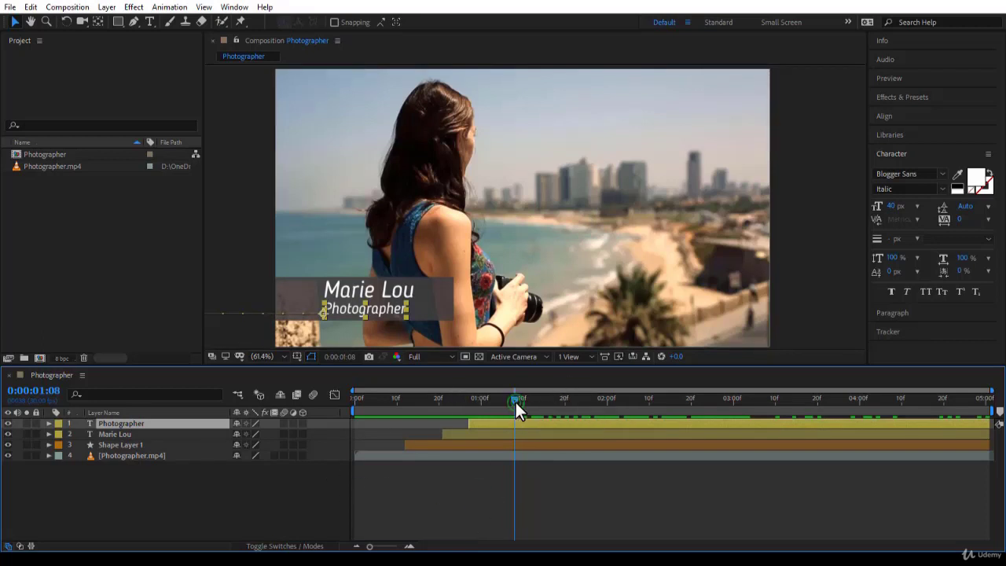
Scrub the title move, show all four layers' Position keyframes with U, and replay from 0:00:00:18
drag(515, 400, 577, 492)
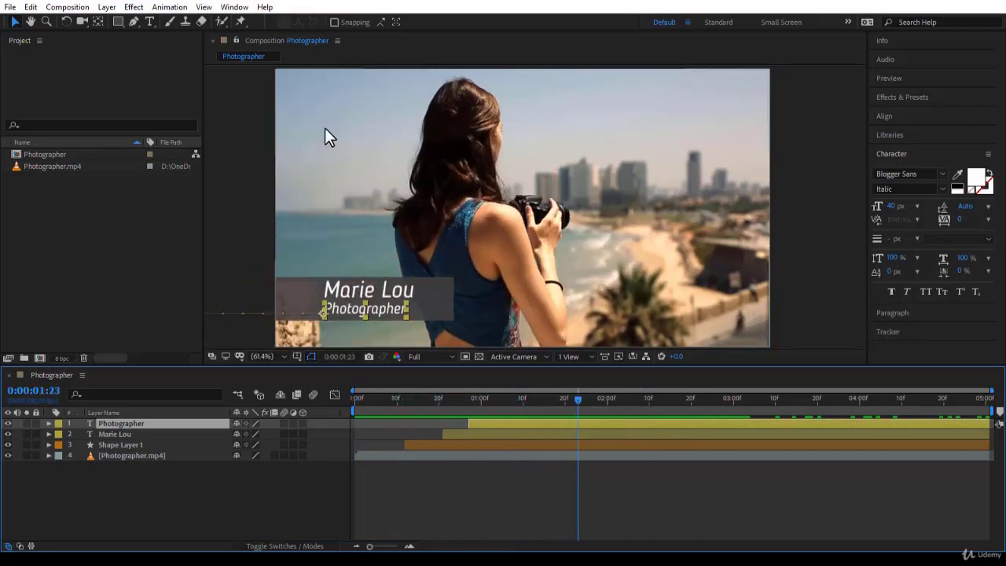
drag(153, 467, 144, 428)
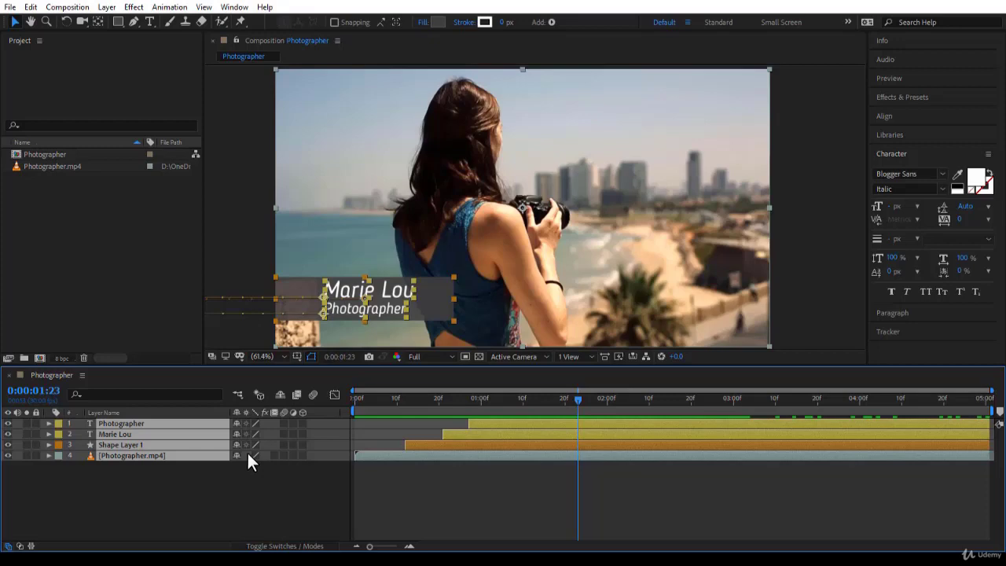
key(u)
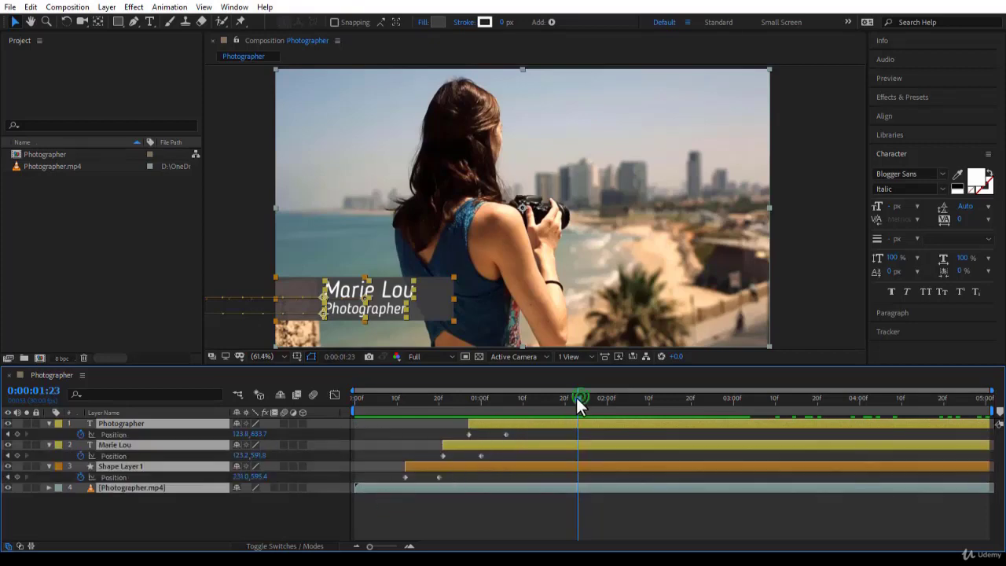
drag(578, 395, 431, 422)
key(space)
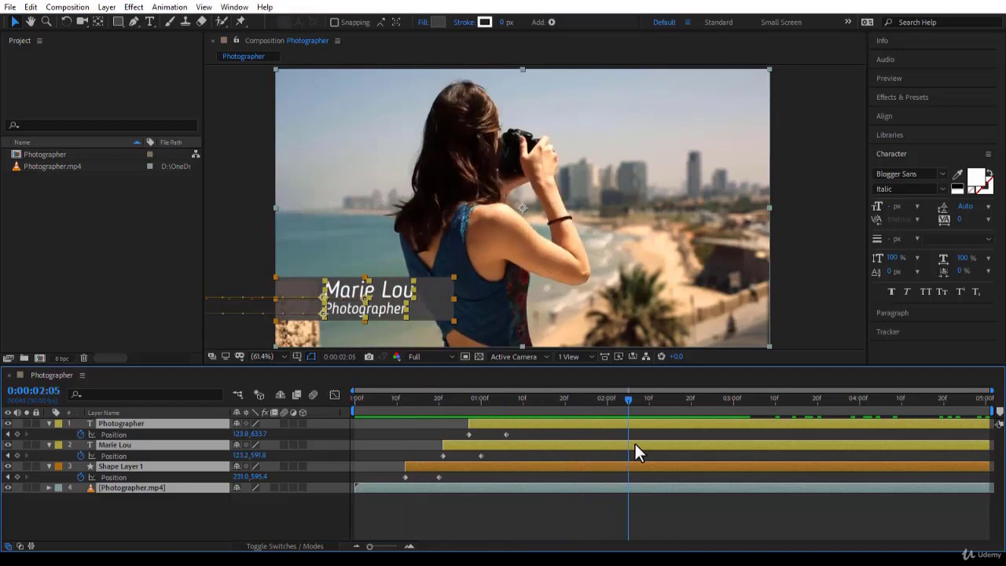
Return to the start, deselect the layers and preview, stopping at 0:00:00:10
key(Home)
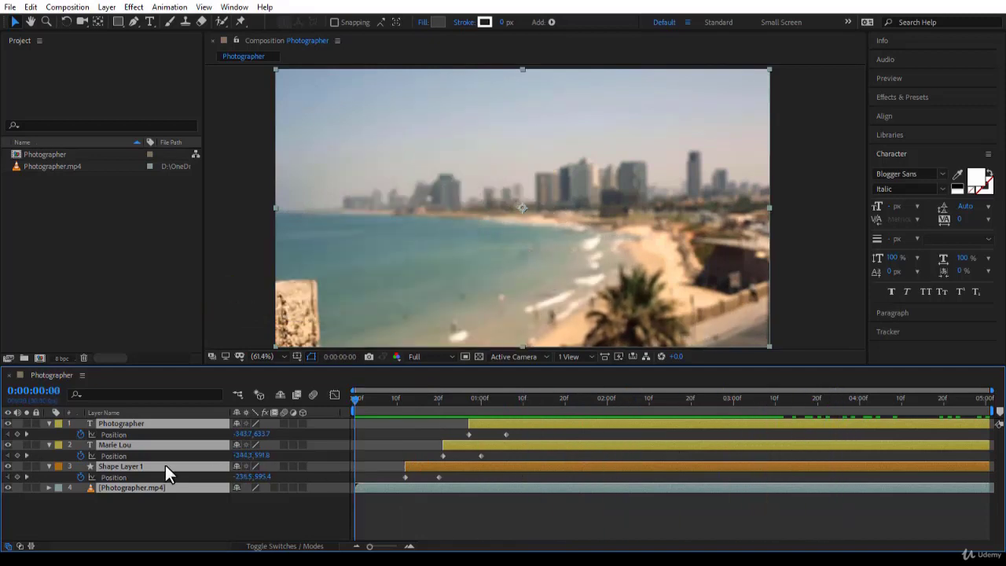
click(192, 508)
click(419, 389)
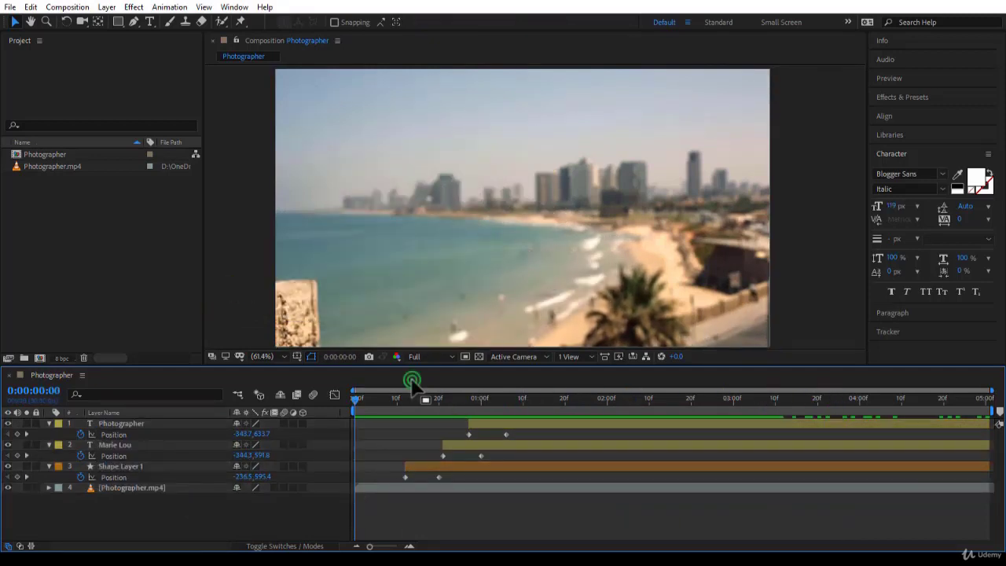
key(space)
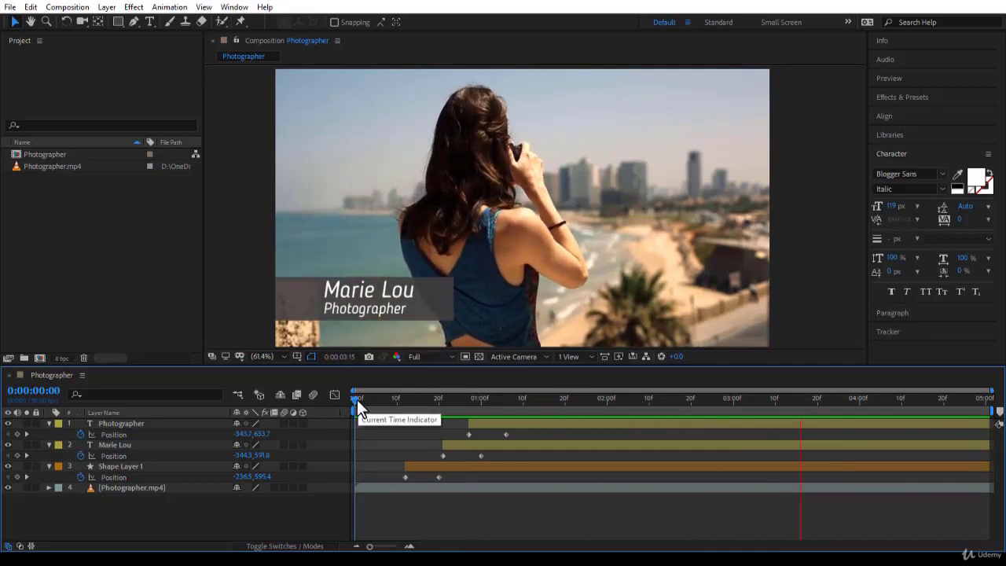
drag(358, 400, 401, 403)
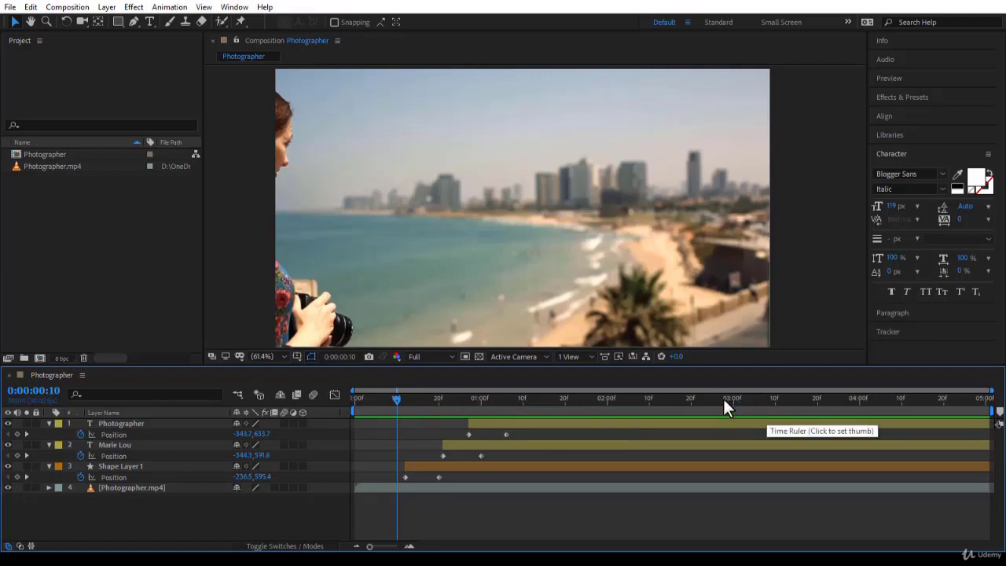
Scrub from the first frame through one second, settling on 0:00:02:00
drag(392, 399, 353, 400)
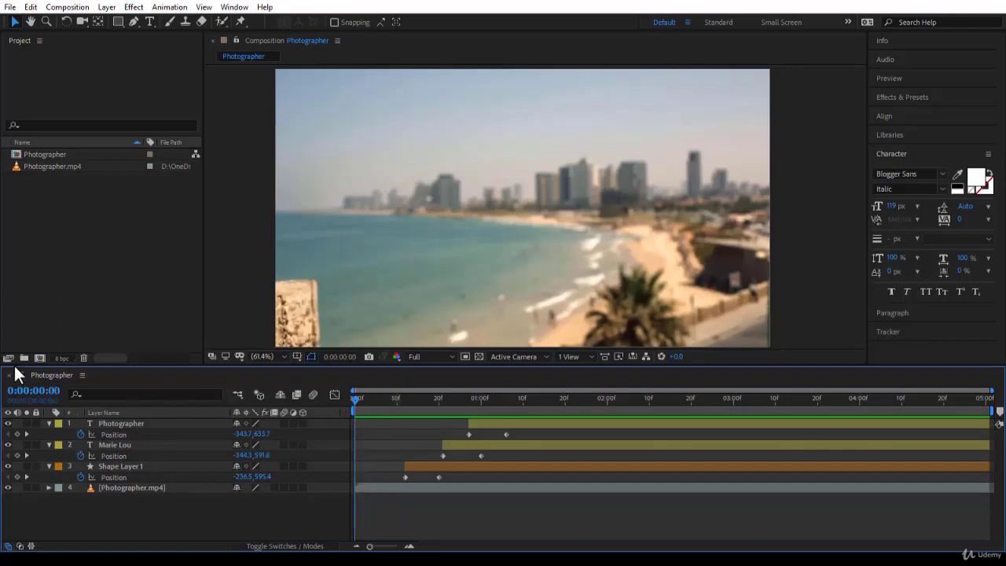
click(356, 397)
drag(356, 397, 397, 405)
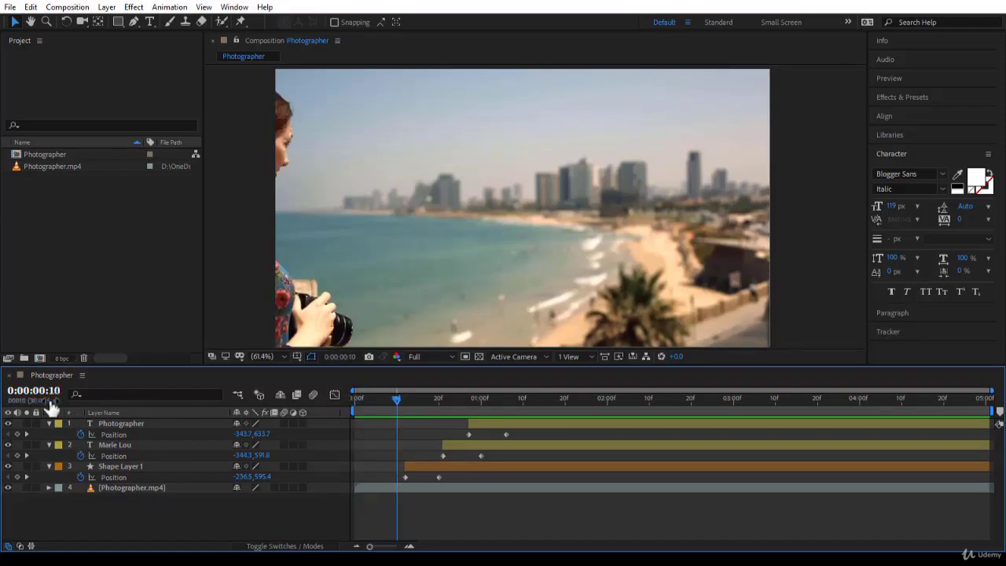
click(395, 394)
drag(394, 393, 571, 415)
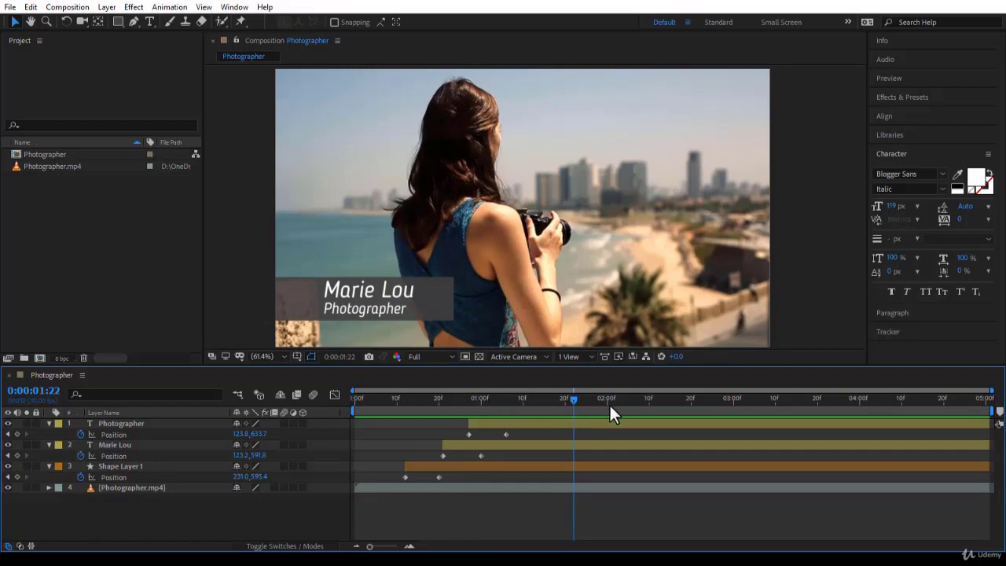
drag(573, 400, 604, 402)
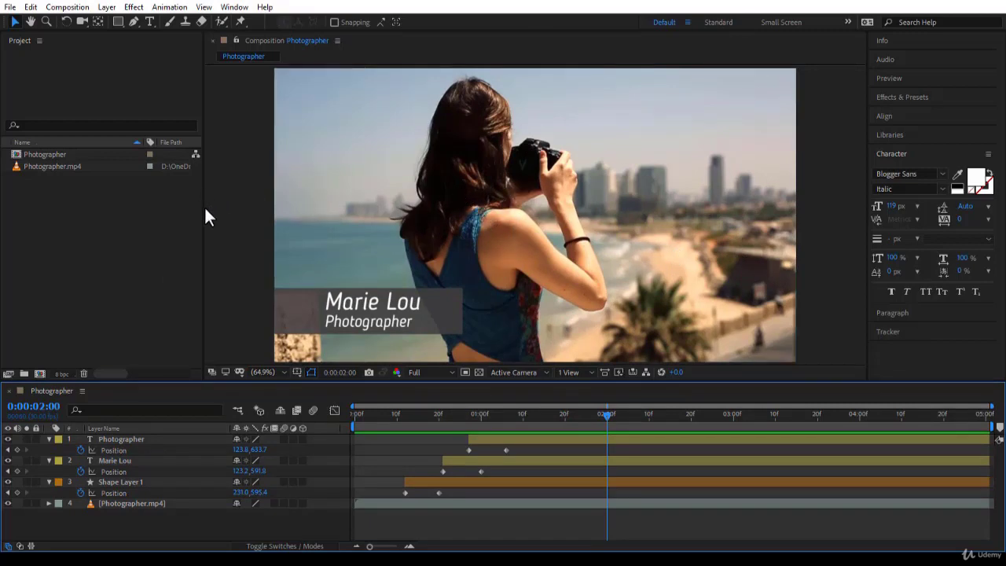
Widen the Project panel, then enlarge the viewer by shrinking the timeline
drag(205, 208, 274, 236)
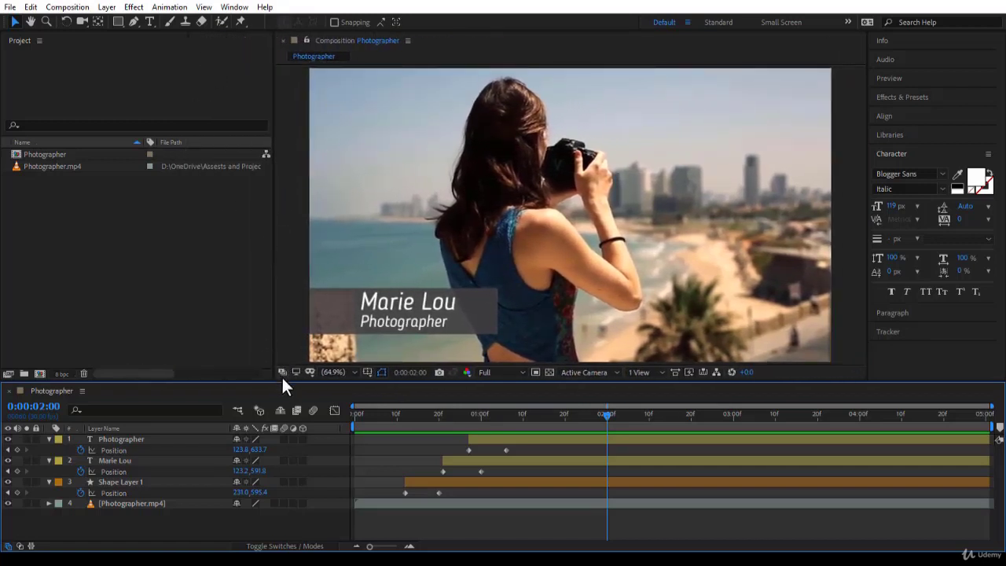
drag(285, 380, 261, 295)
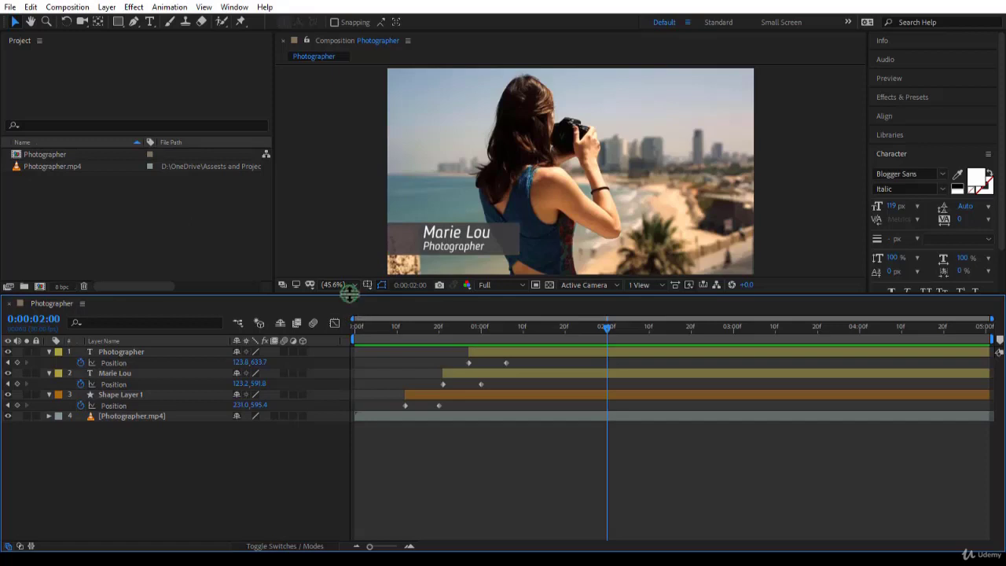
drag(348, 294, 356, 385)
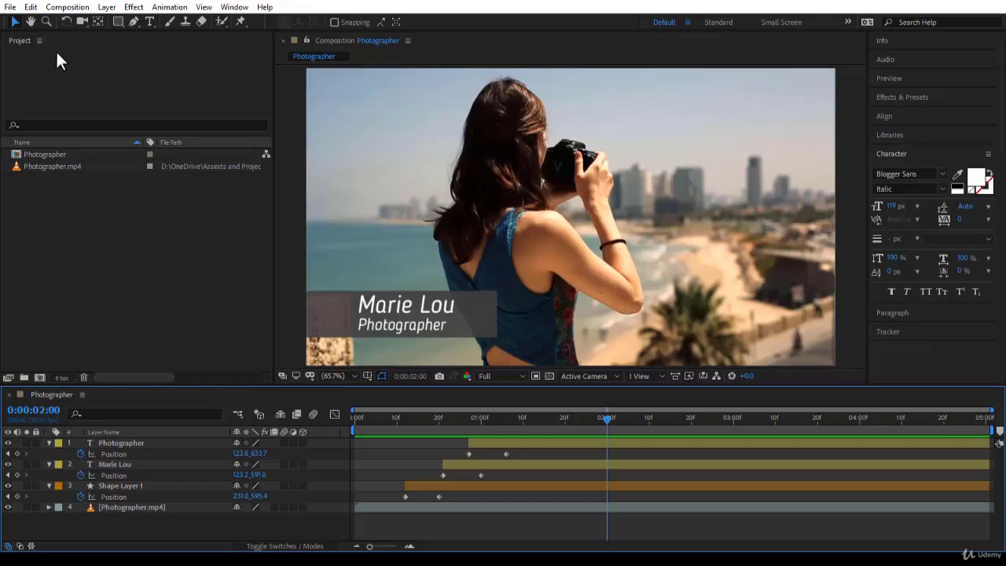
Try docking the Project panel in the viewer area and far-right column, finally placing it left of the viewer
click(24, 36)
drag(25, 44, 845, 192)
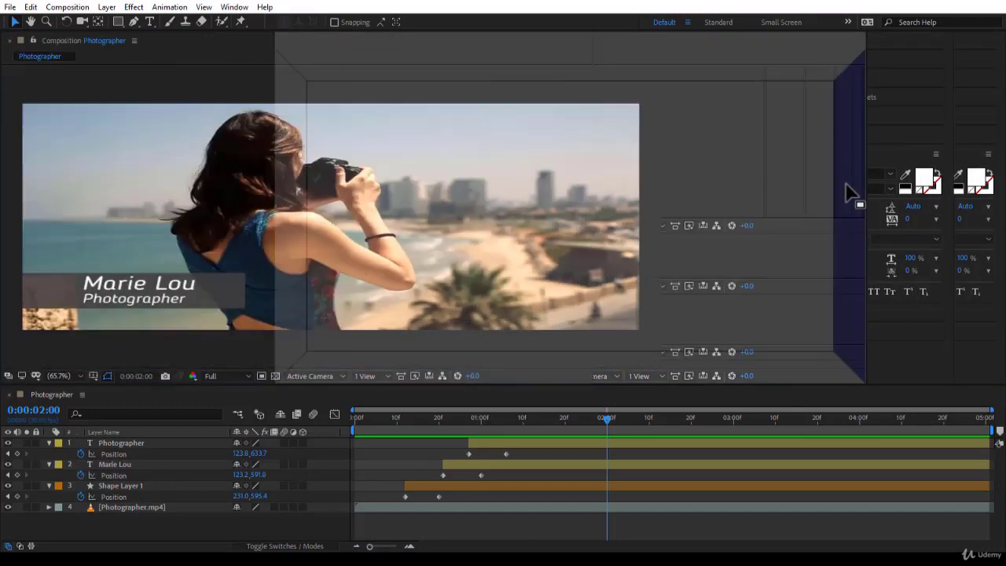
click(683, 37)
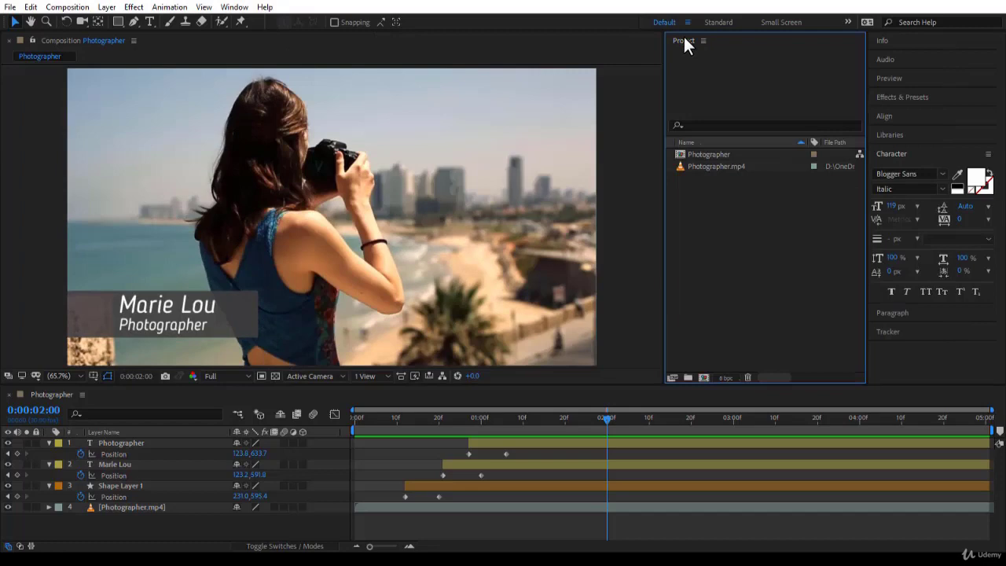
drag(697, 40, 943, 95)
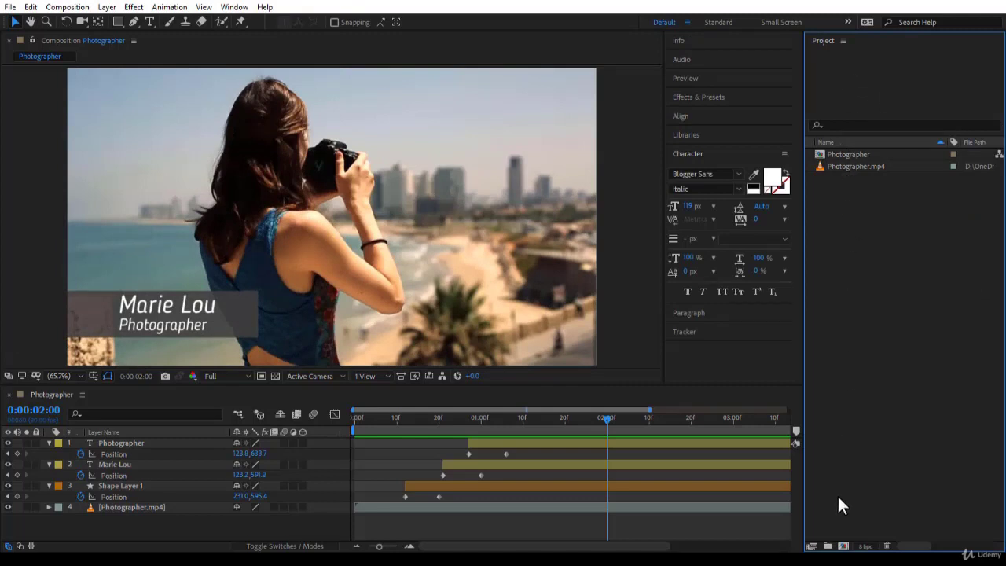
click(822, 41)
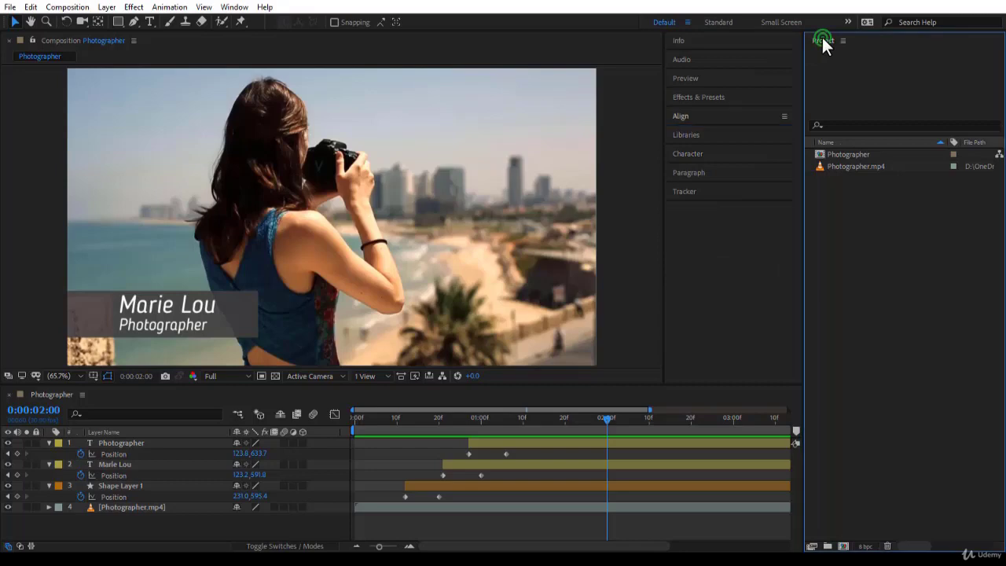
drag(822, 41, 31, 117)
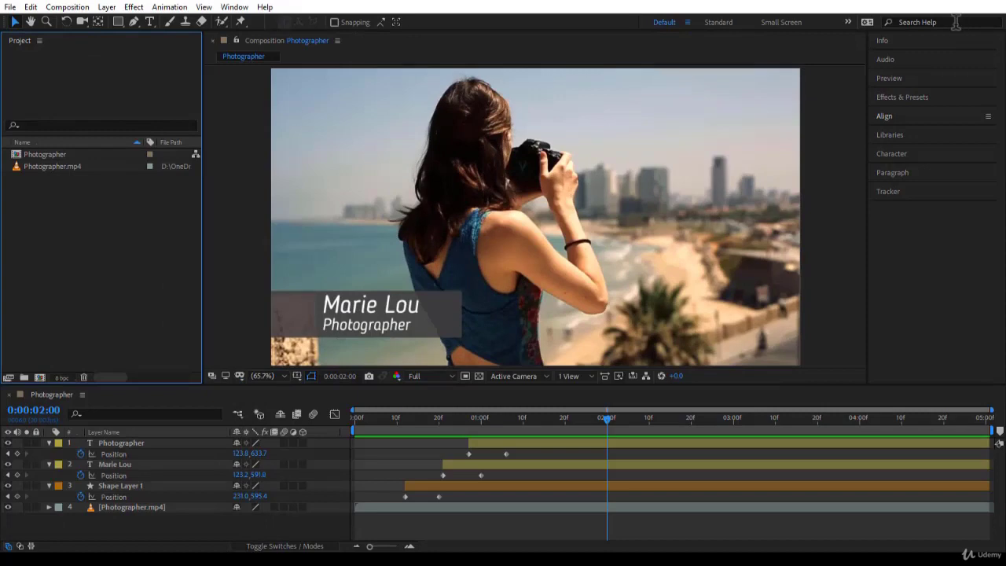
Expand the Preview and Audio panels, collapse Audio again, and show the Window menu's panel list
click(921, 80)
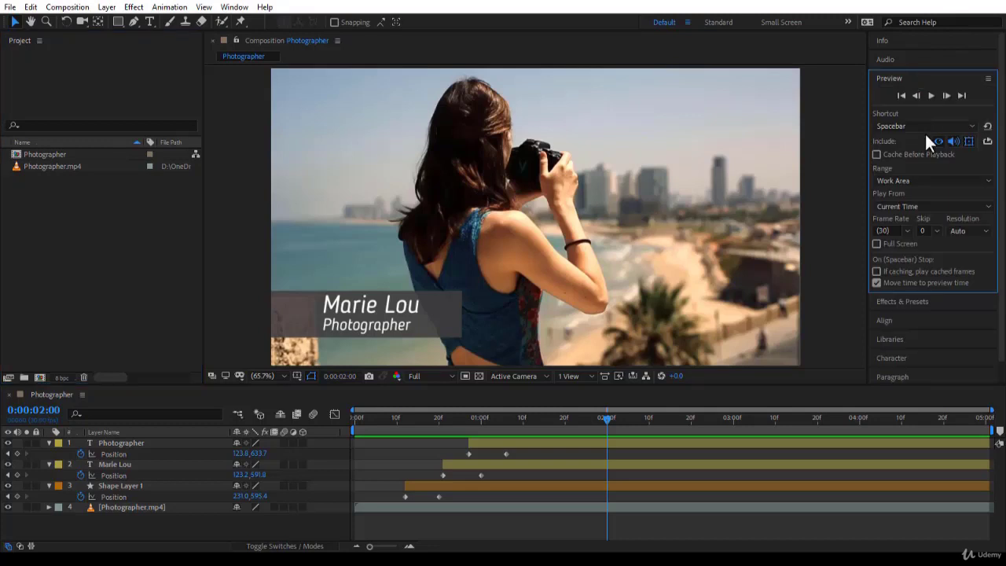
click(902, 60)
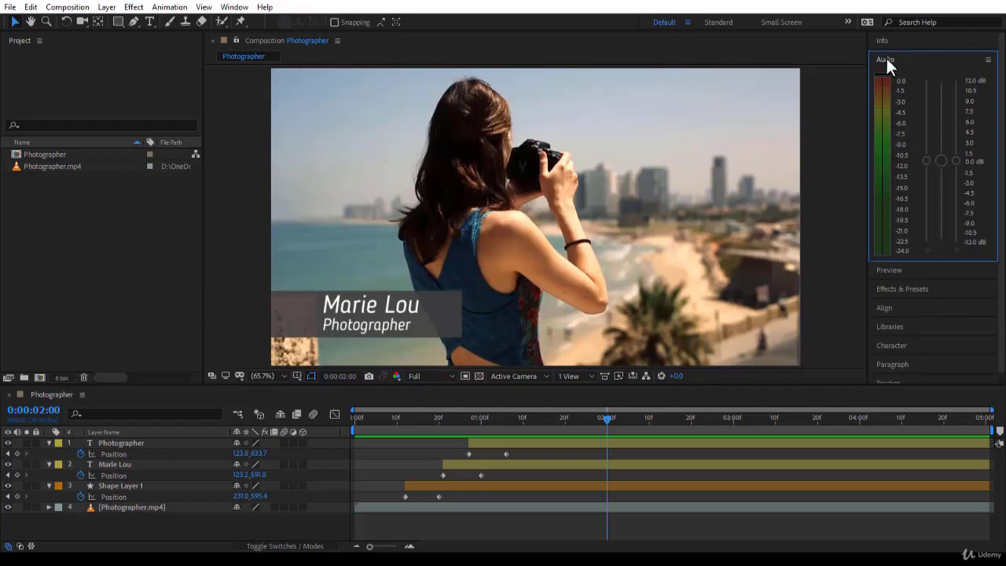
click(887, 57)
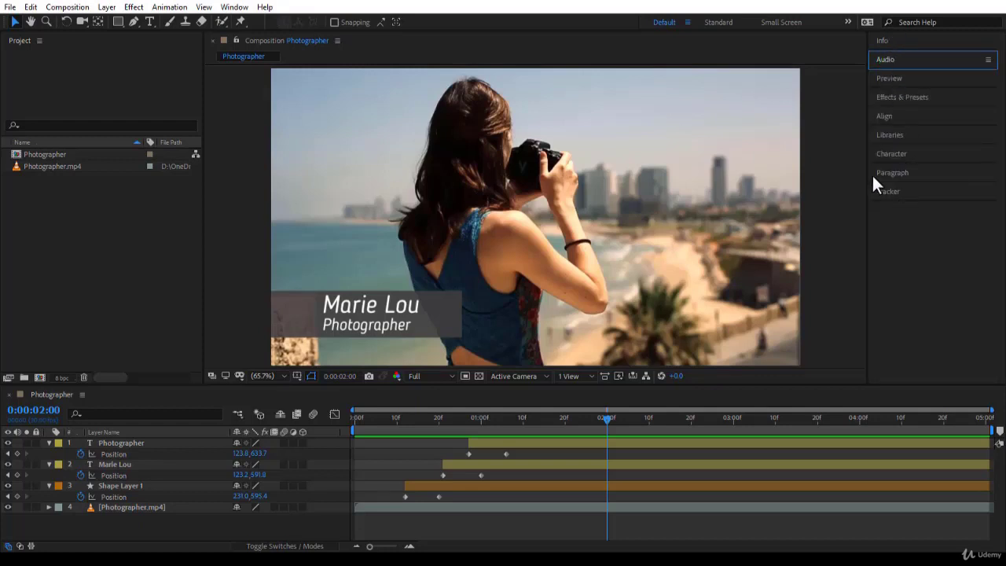
click(234, 7)
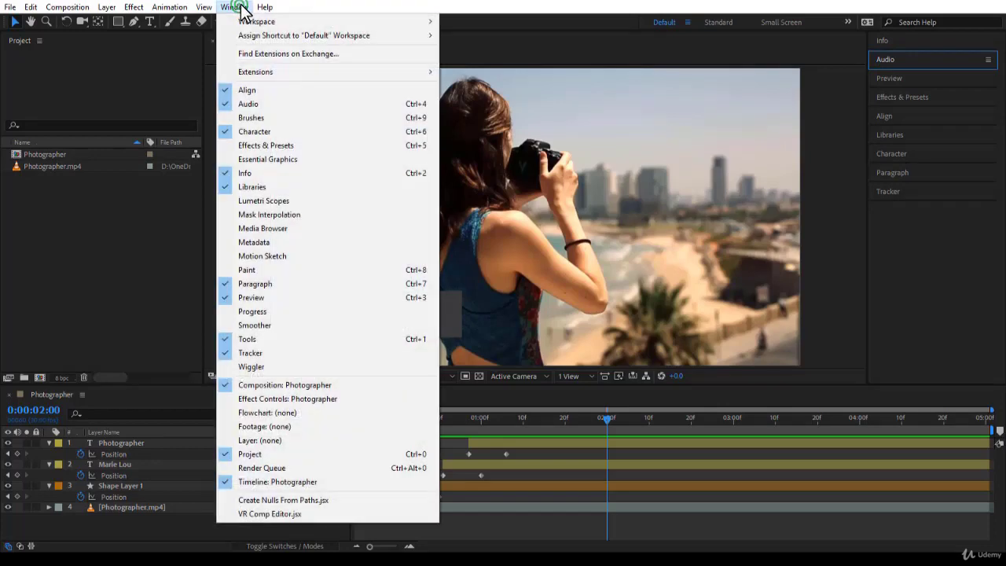
Add the Brushes panel, enlarge it to show brush settings, then close it
click(224, 117)
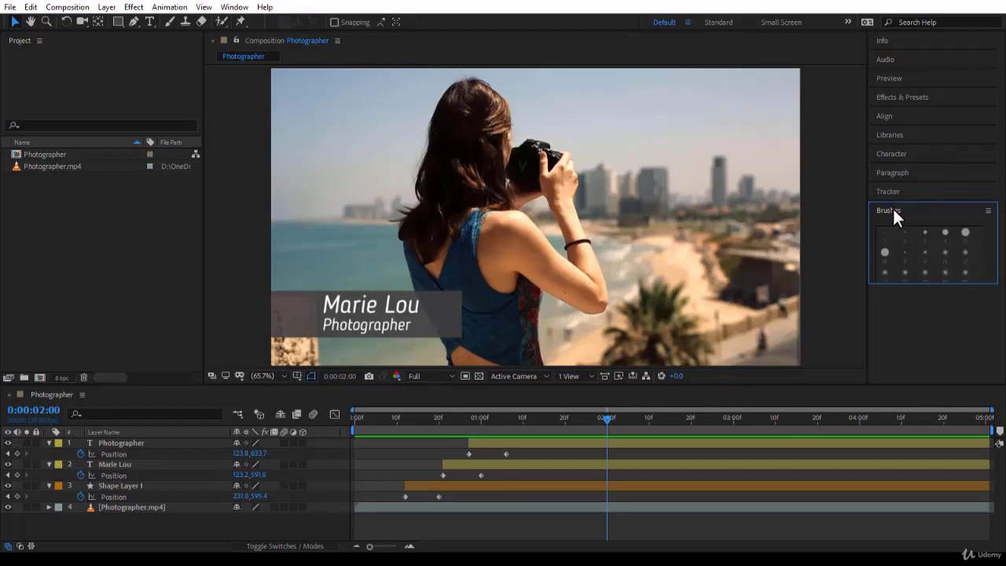
mouse_move(923, 283)
mouse_down()
mouse_move(923, 384)
mouse_move(938, 222)
mouse_move(943, 364)
mouse_move(939, 224)
mouse_move(898, 210)
mouse_move(903, 58)
mouse_move(906, 198)
mouse_move(910, 126)
mouse_move(913, 177)
mouse_up()
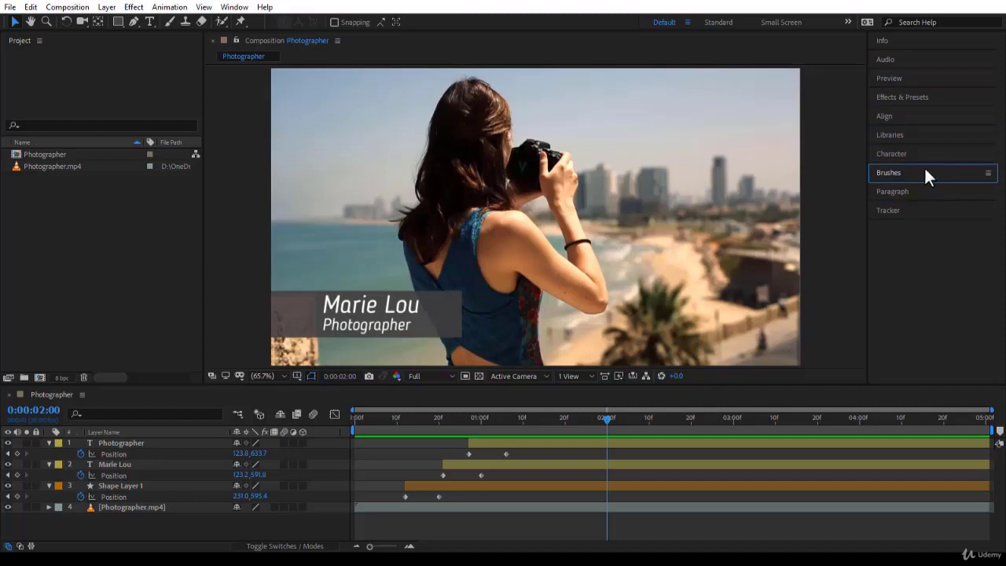
click(987, 173)
click(947, 177)
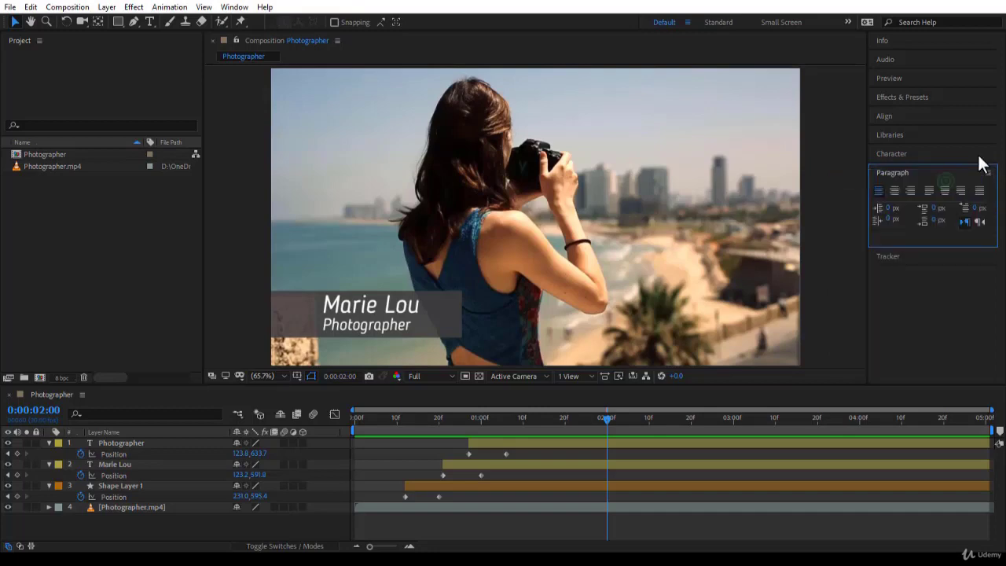
Close the Character panel and bring up the Window panel list
click(982, 154)
click(988, 154)
click(963, 157)
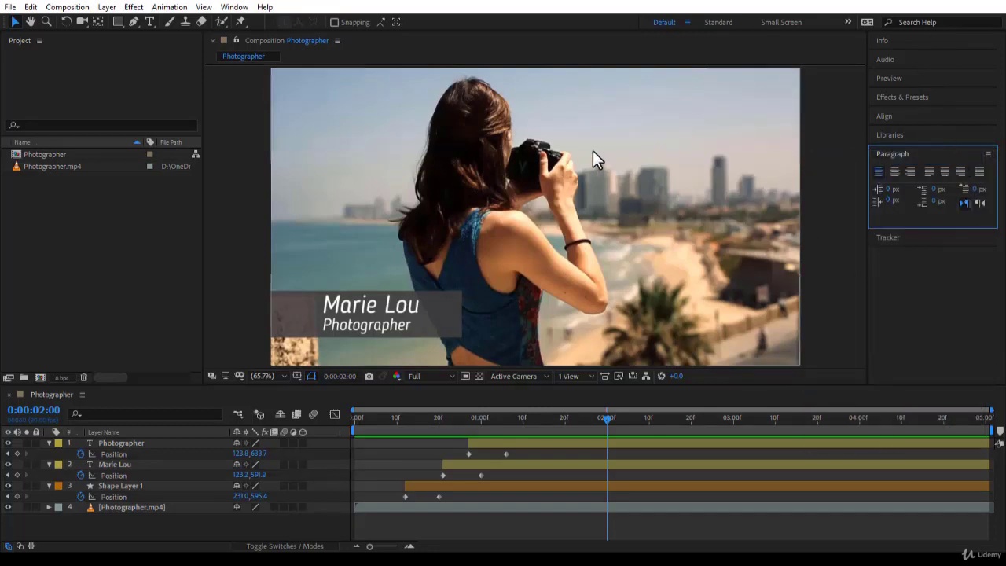
click(235, 7)
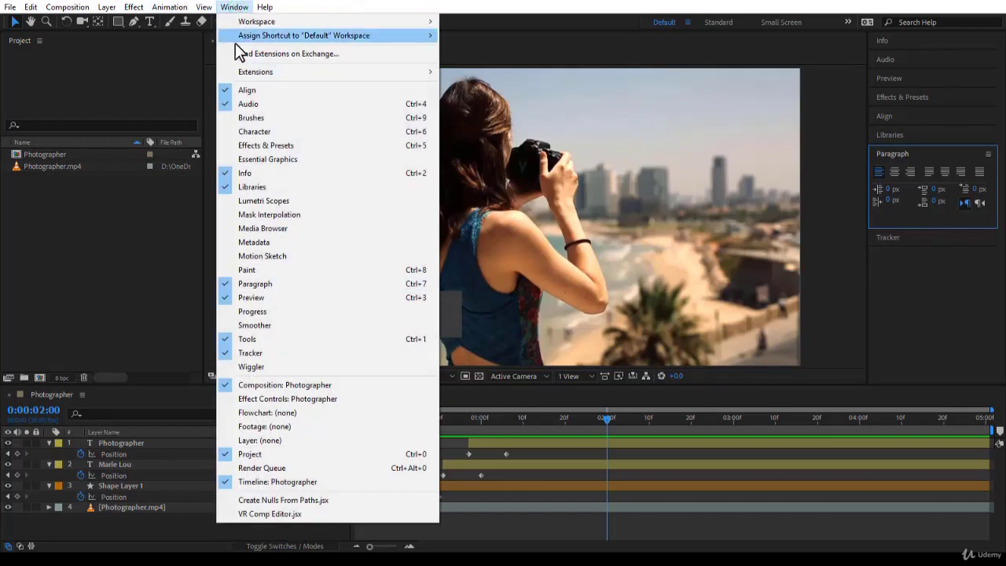
Restore Character, then dock Brushes in its own column beside the viewer, stretched to show tips and dynamics
click(229, 131)
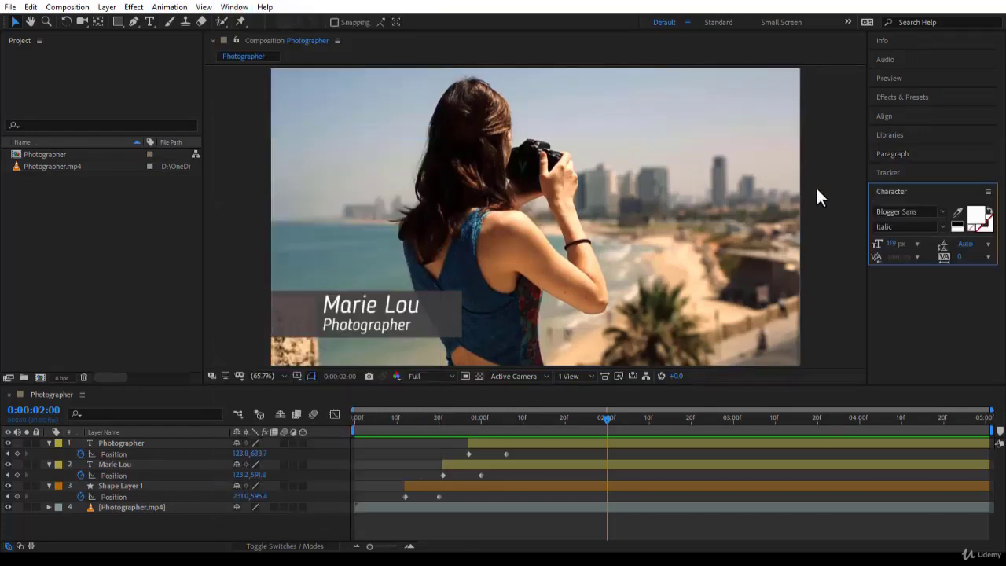
click(234, 7)
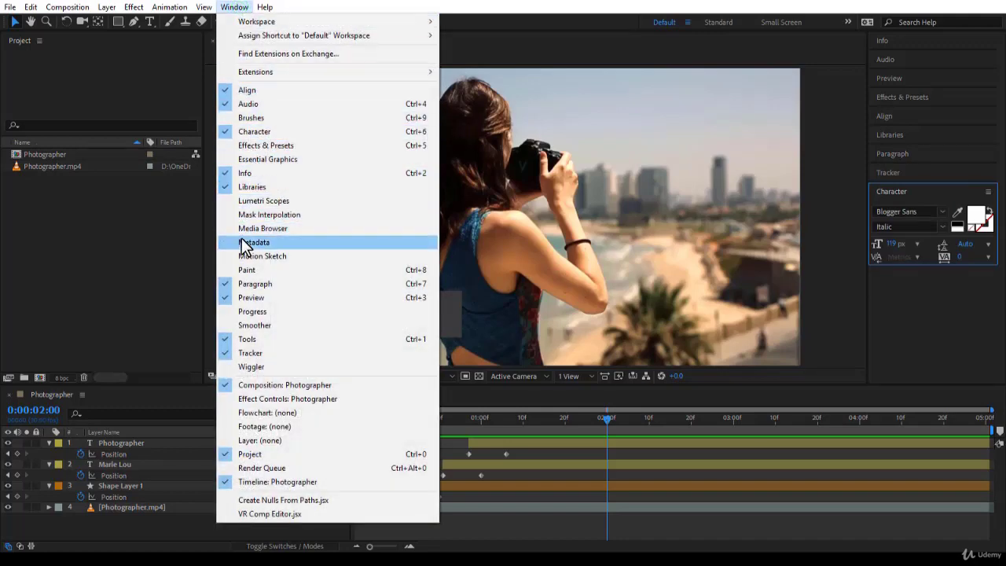
click(236, 118)
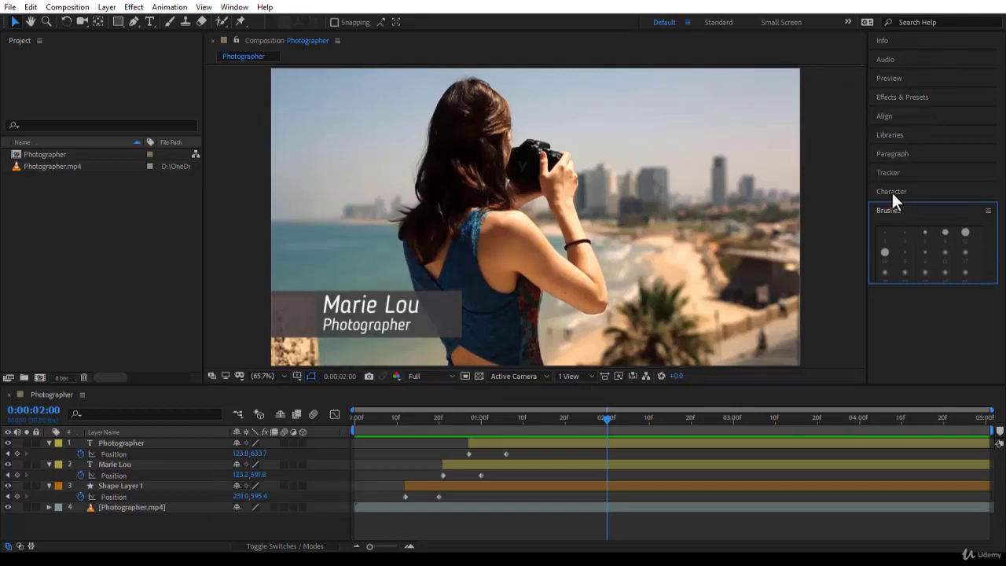
mouse_move(888, 211)
mouse_down()
mouse_move(754, 157)
mouse_move(848, 180)
mouse_up()
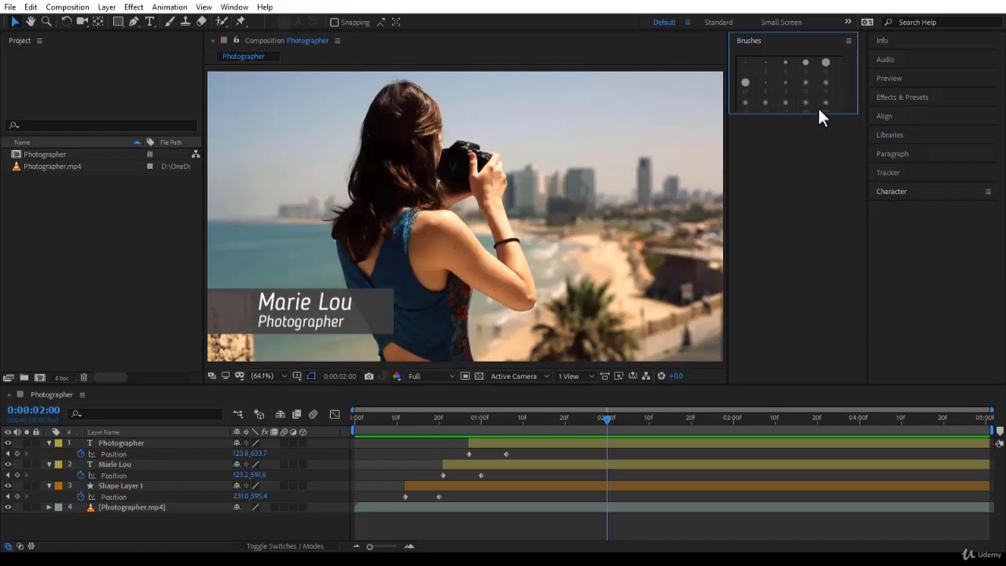
drag(821, 113, 822, 304)
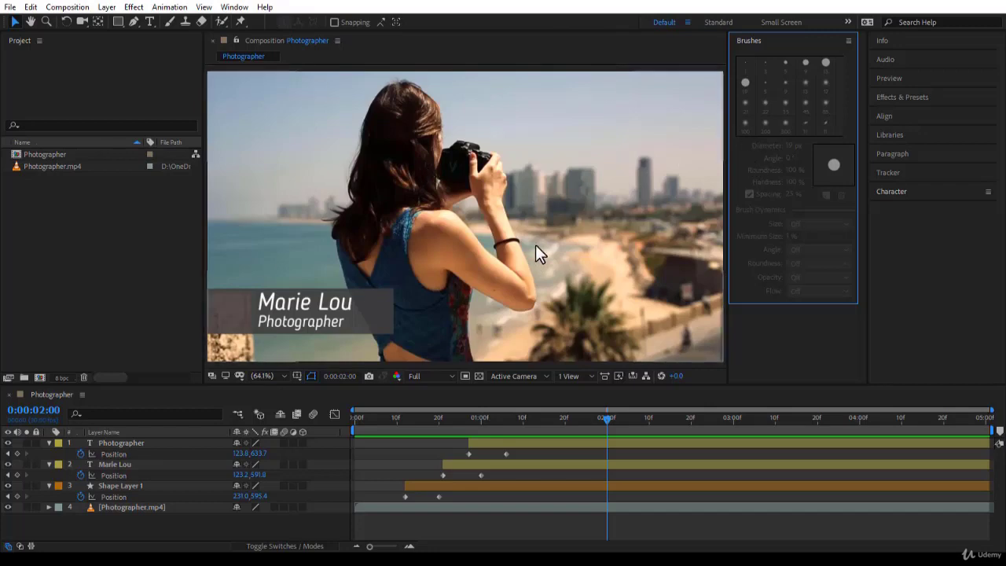
Reset Default to its saved layout, collapse Libraries, and reach Preview's Panel Group Settings
click(689, 23)
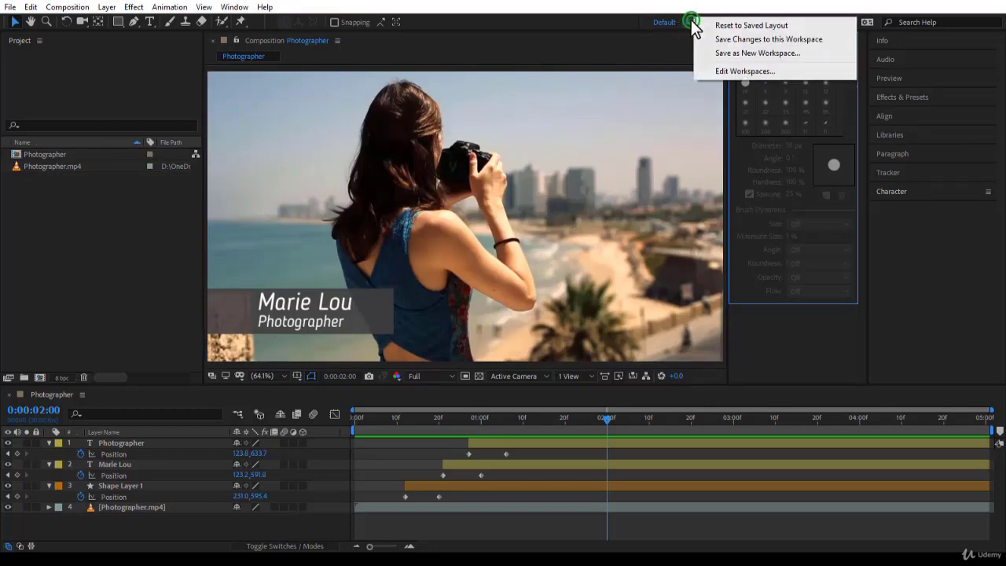
click(717, 26)
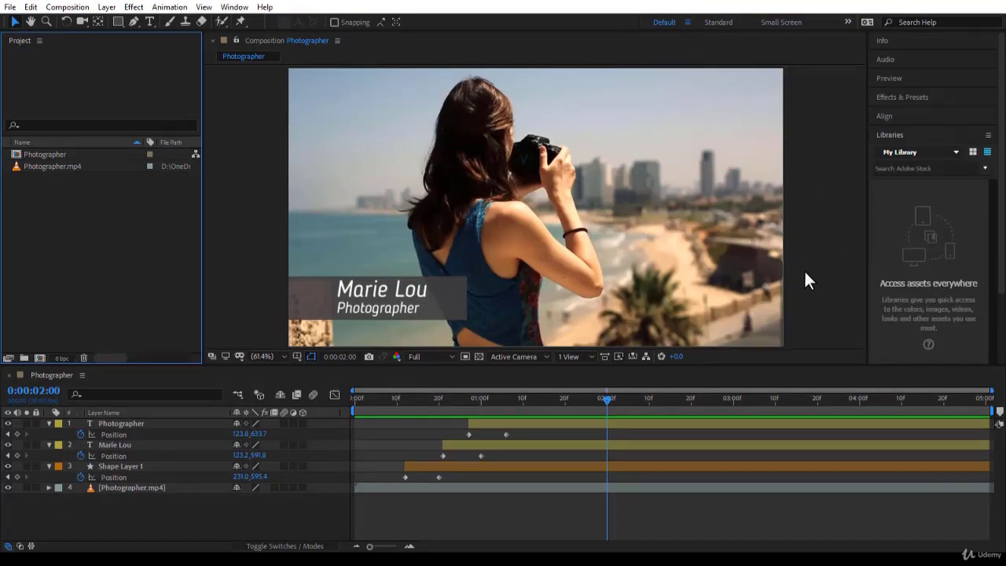
click(890, 134)
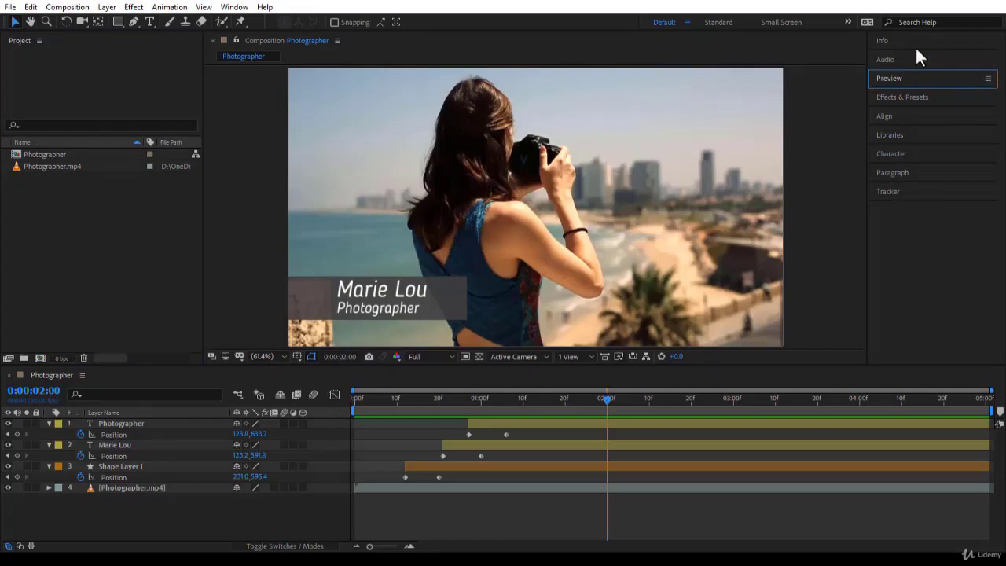
click(988, 80)
mouse_move(942, 132)
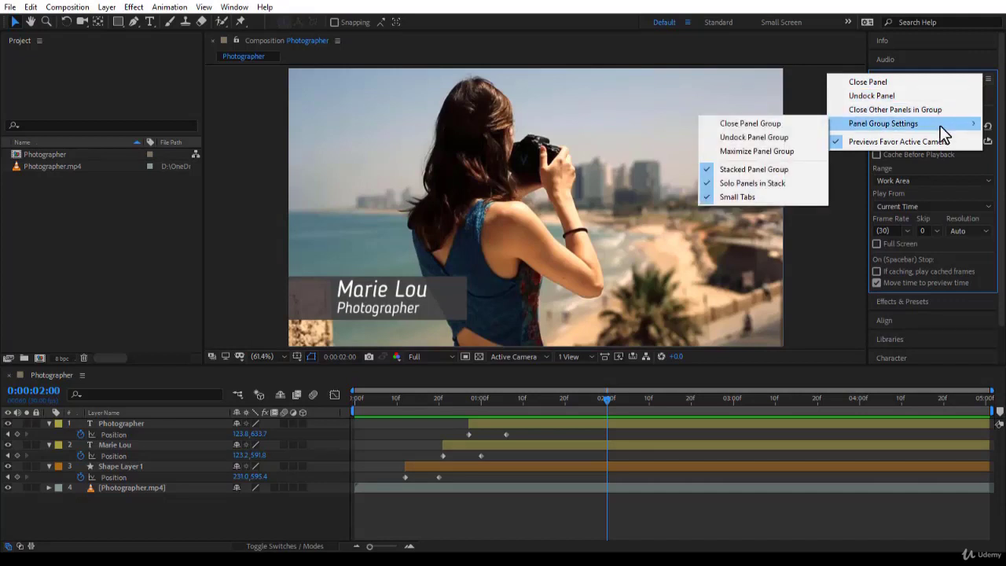